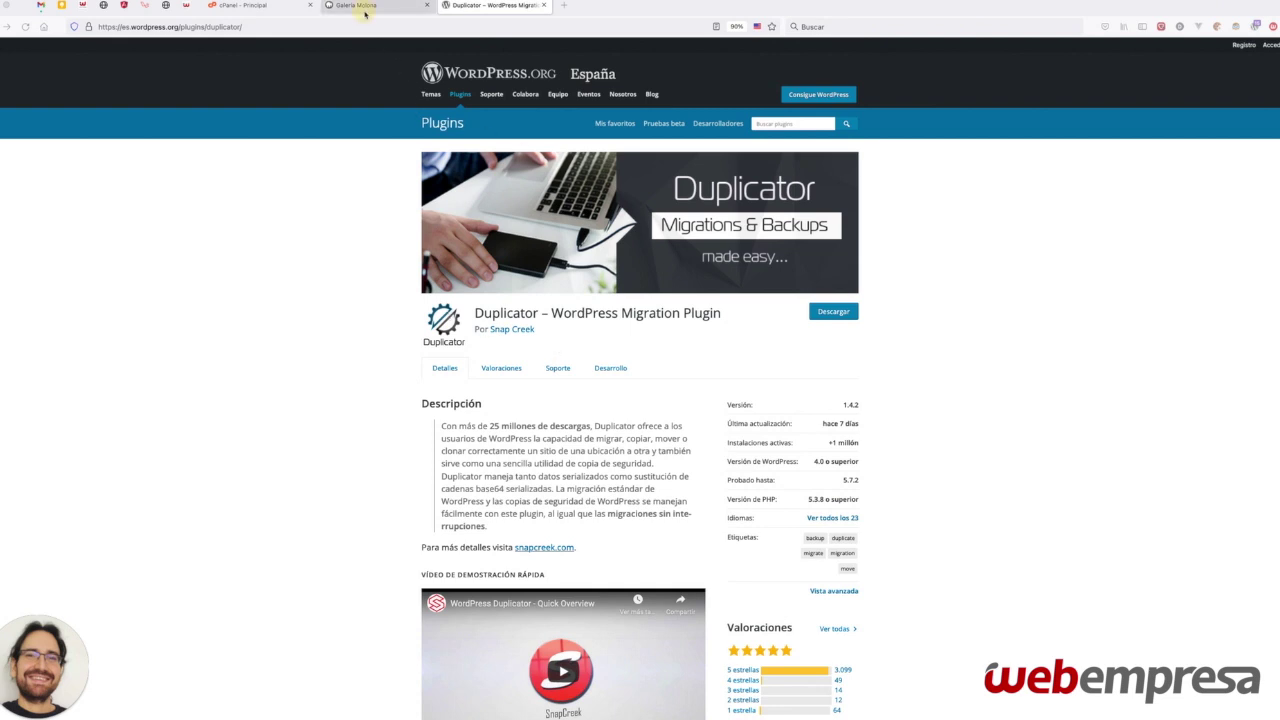
Step: Switch to the local Galería Molona site and go to its WordPress dashboard
click(360, 6)
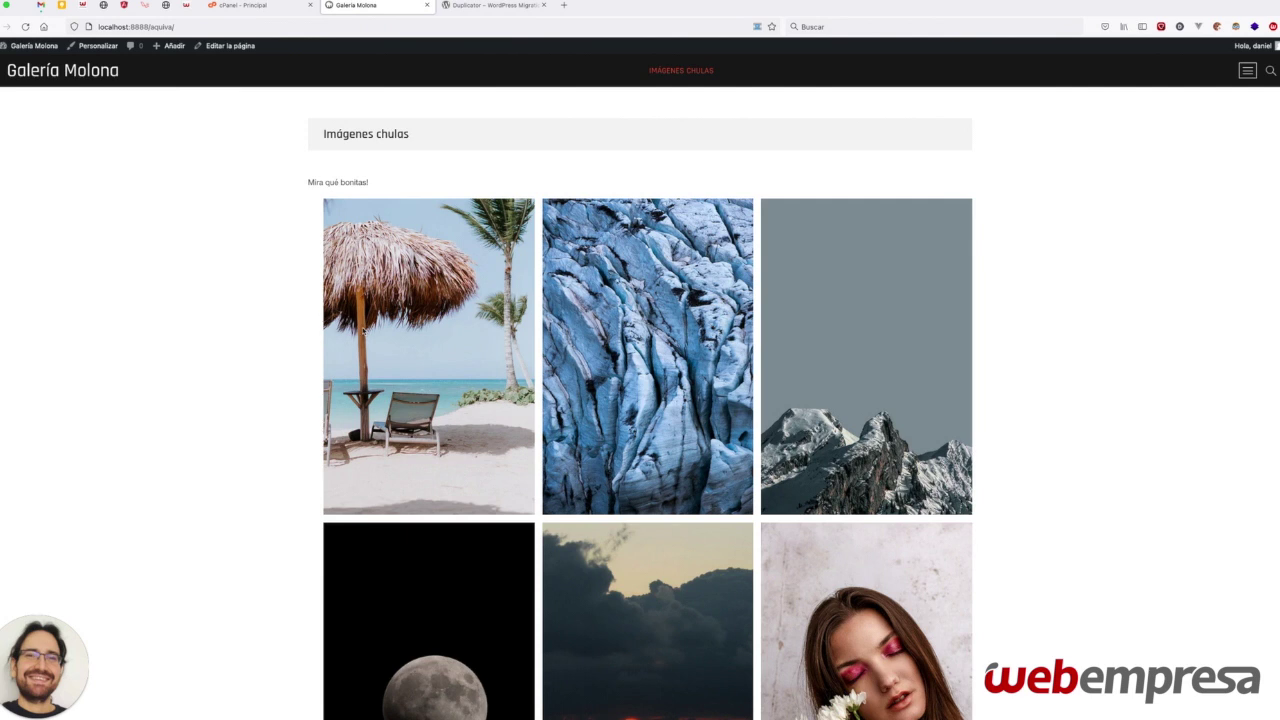
click(172, 27)
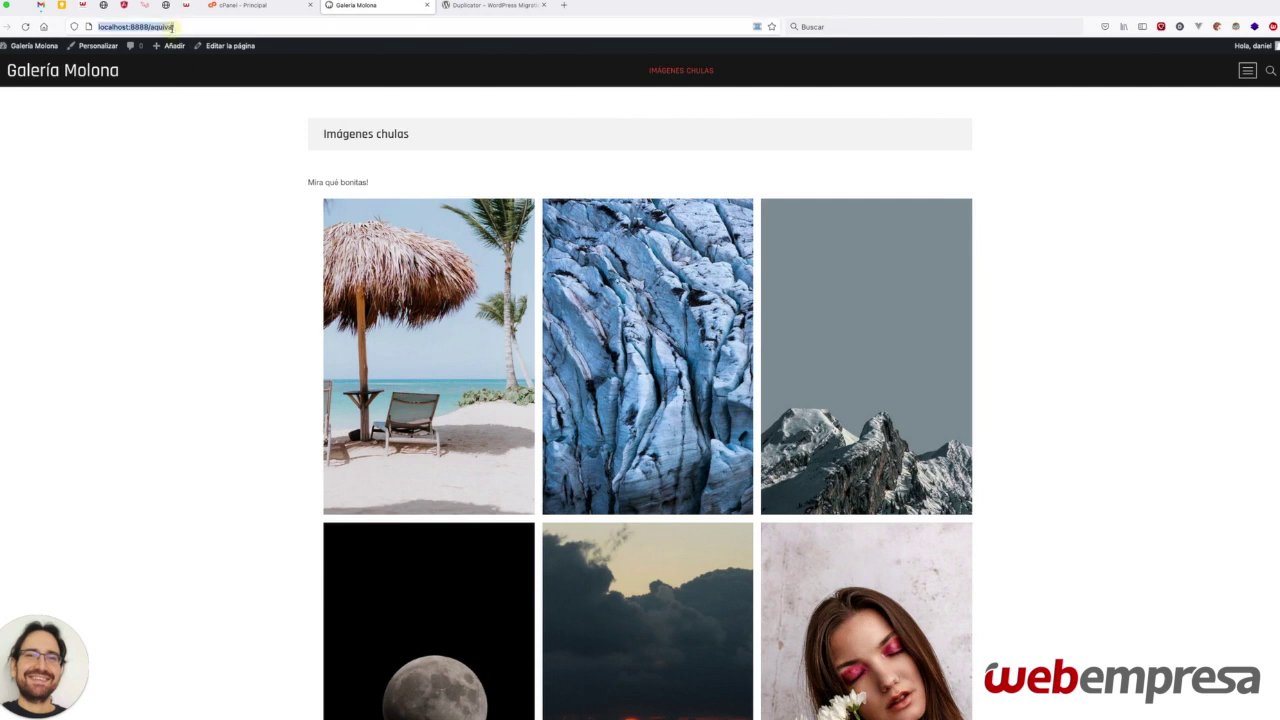
click(186, 338)
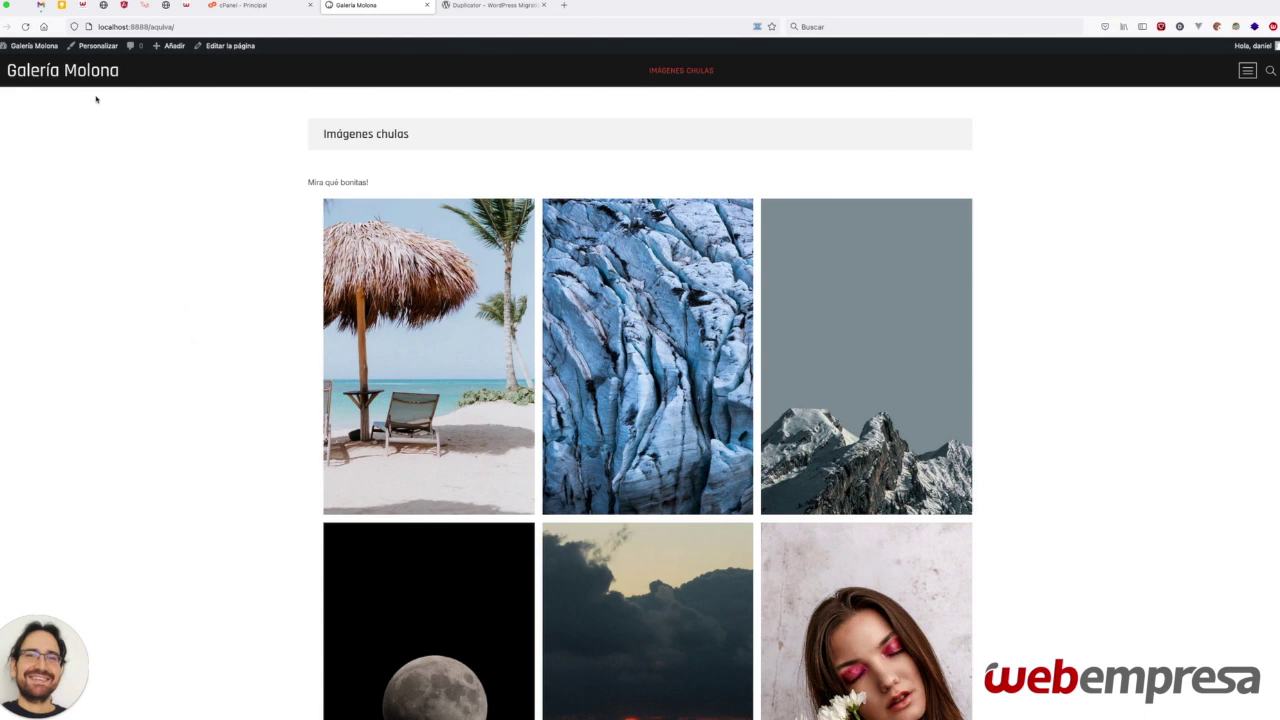
mouse_move(24, 47)
click(15, 66)
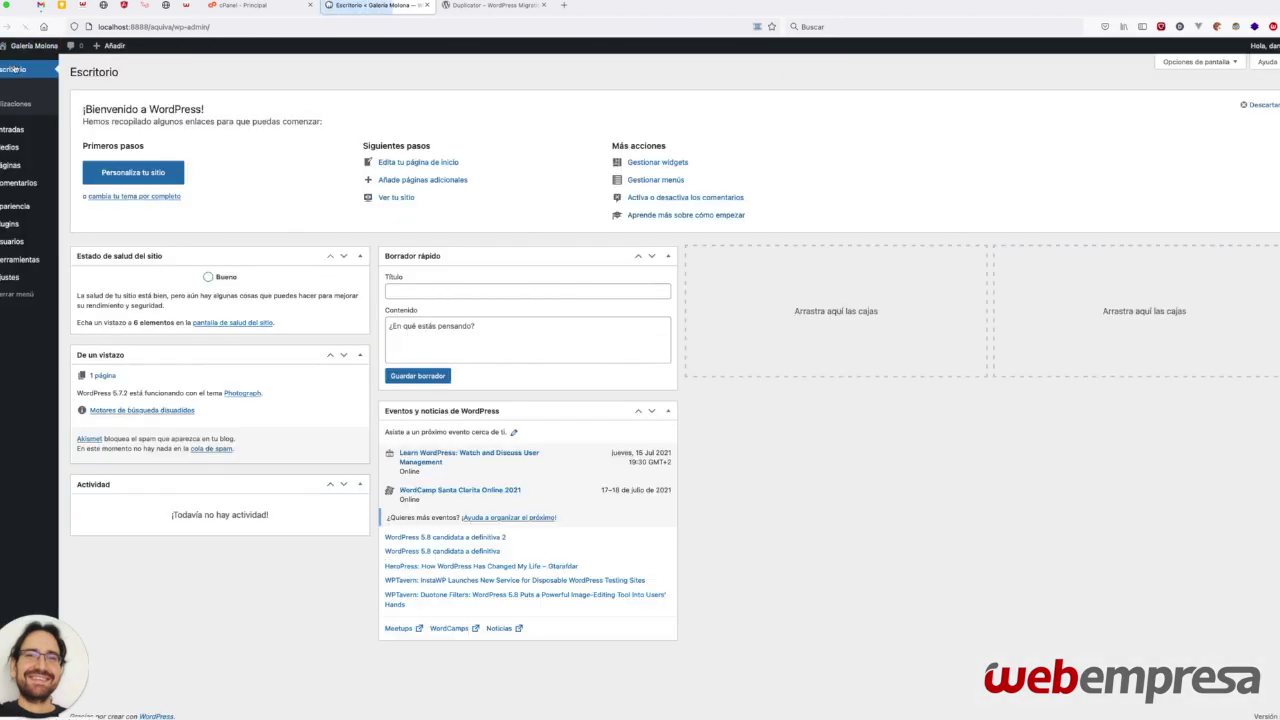
Step: Search for new plugins with "duplicator", then install and activate Duplicator – WordPress Migration Plugin by Snap Creek
mouse_move(13, 228)
click(106, 242)
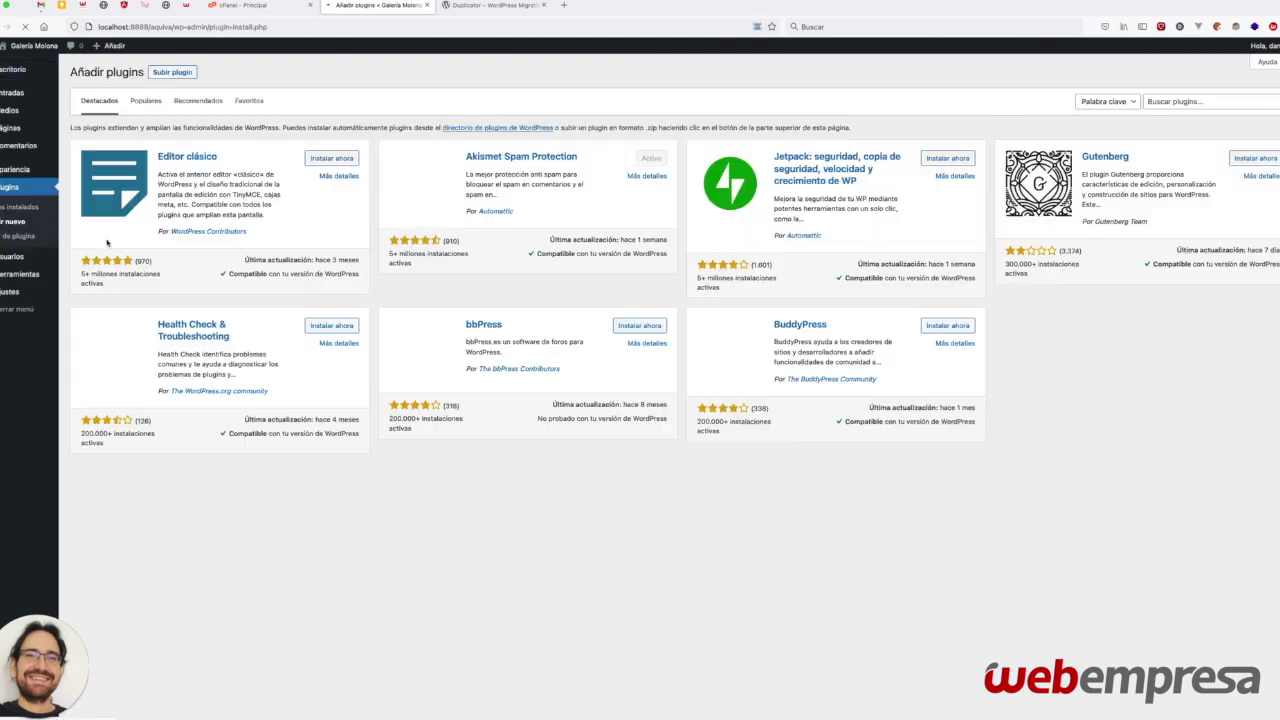
click(1168, 101)
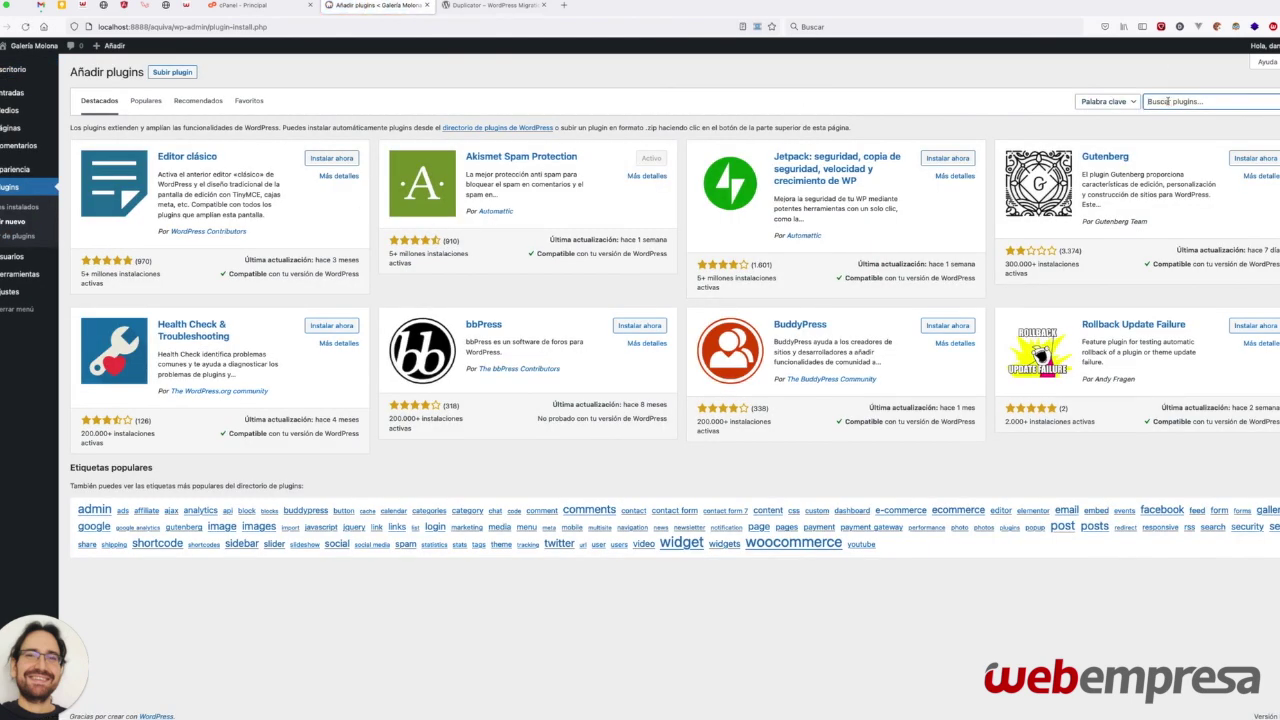
text(duplicator)
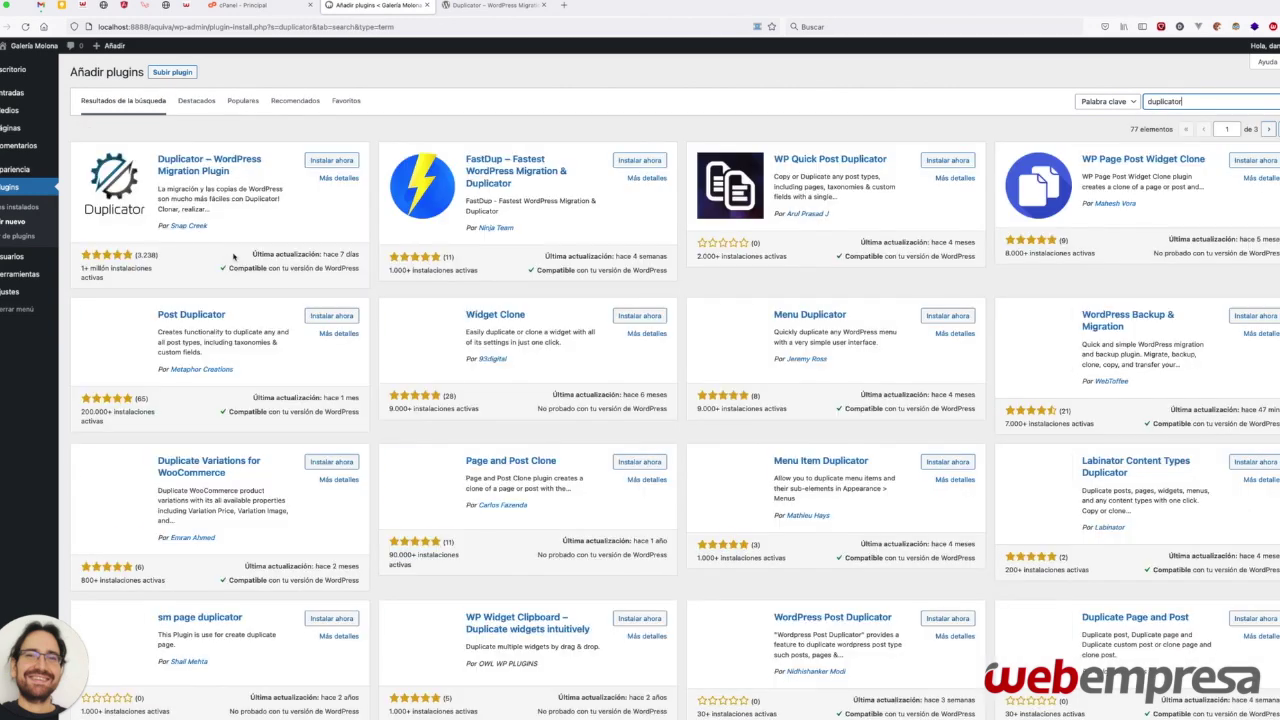
click(318, 162)
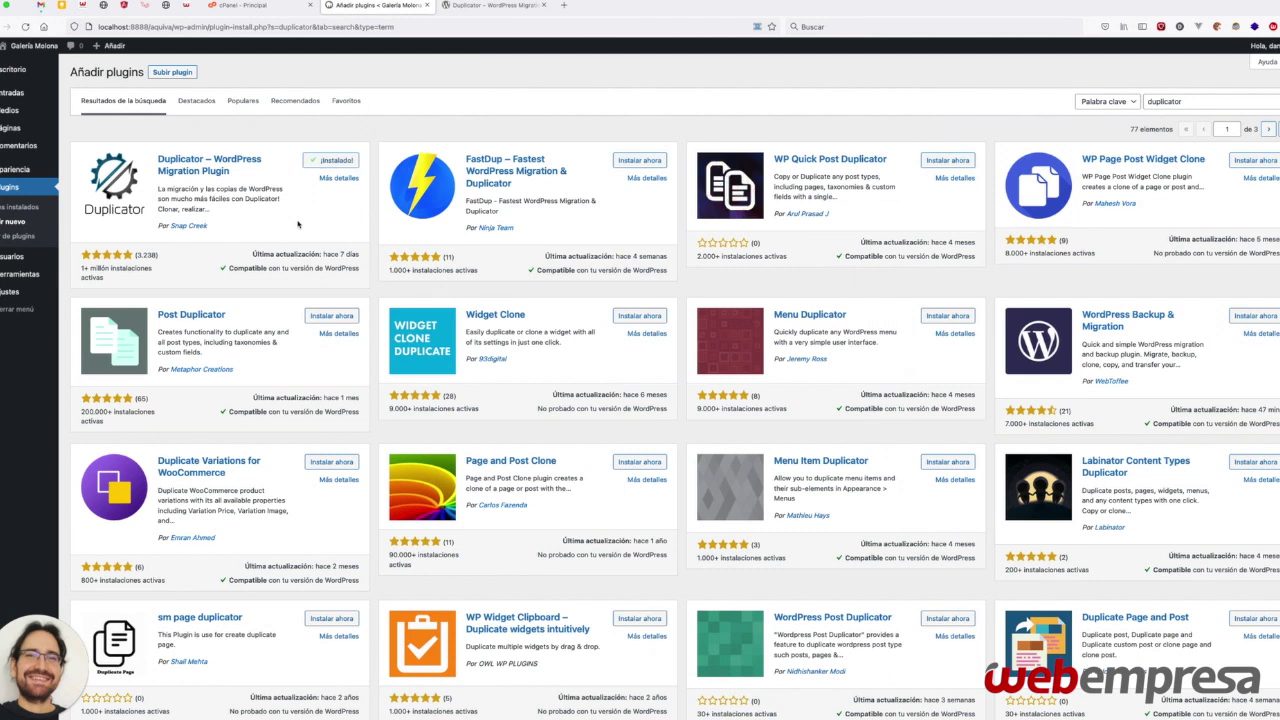
click(340, 161)
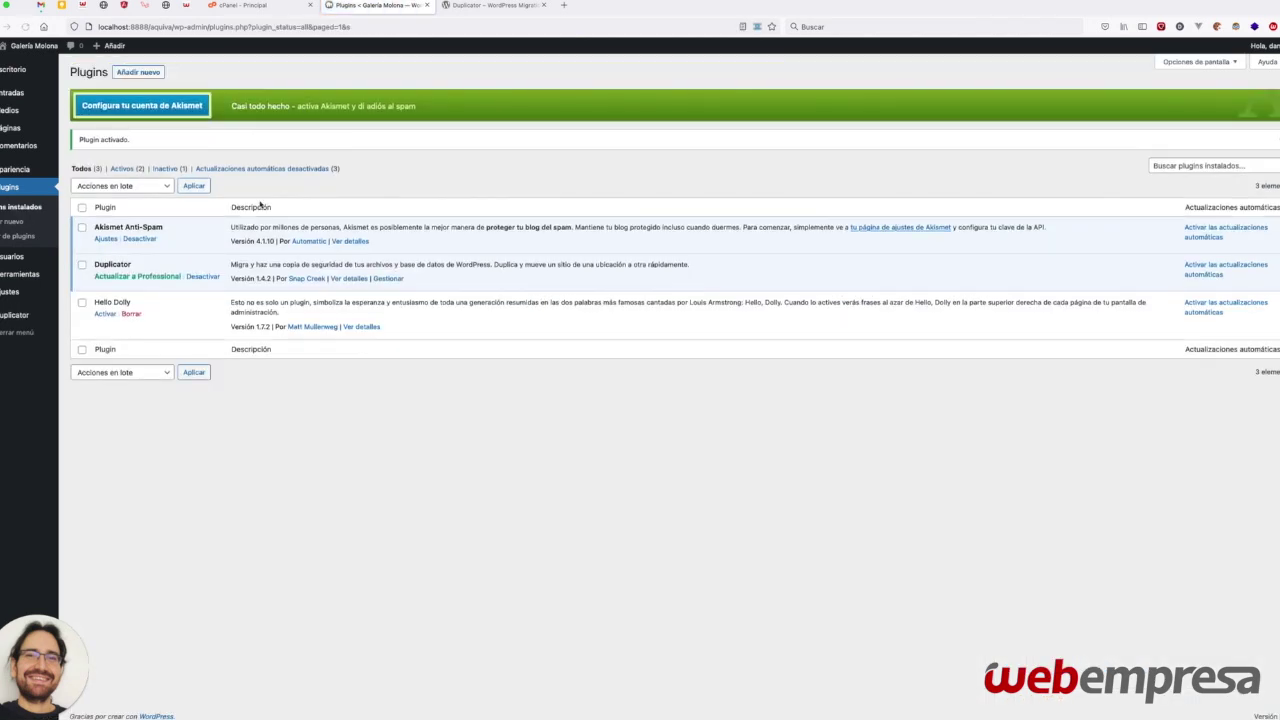
Step: Set Duplicator's default installer name for packages to [name]_[hash]_[date]_installer.php and save the package settings
mouse_move(8, 316)
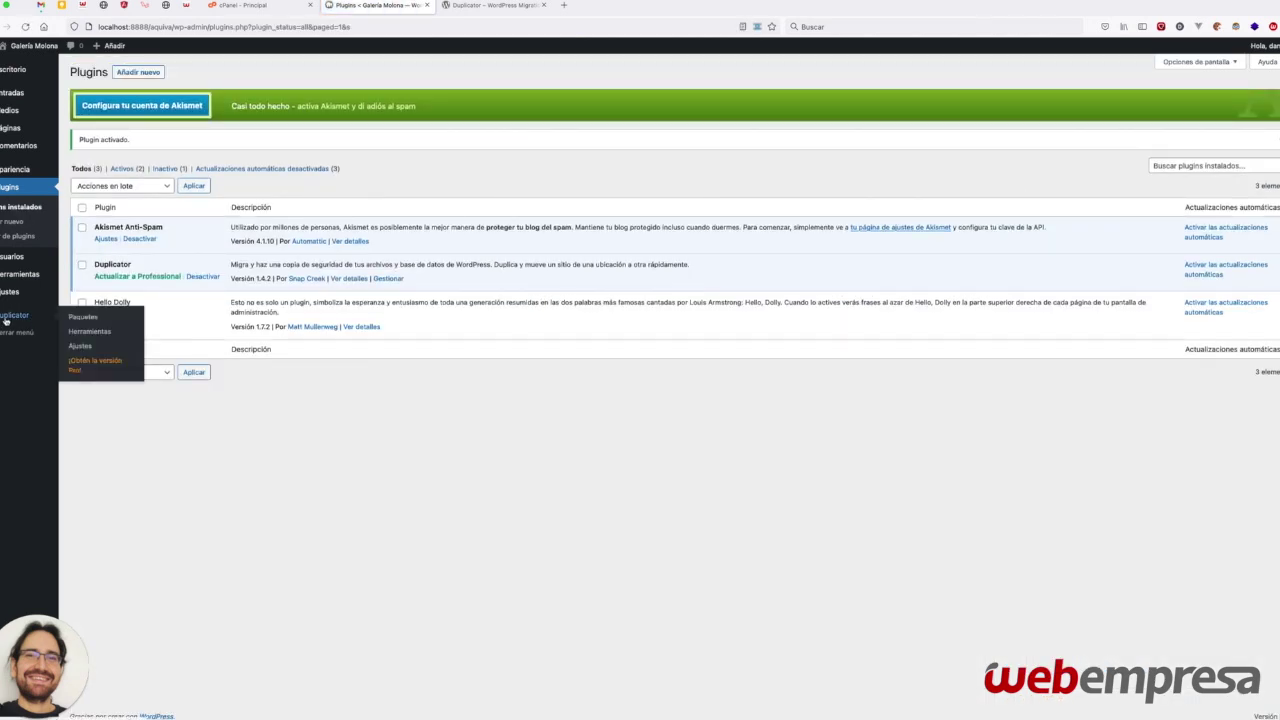
click(88, 347)
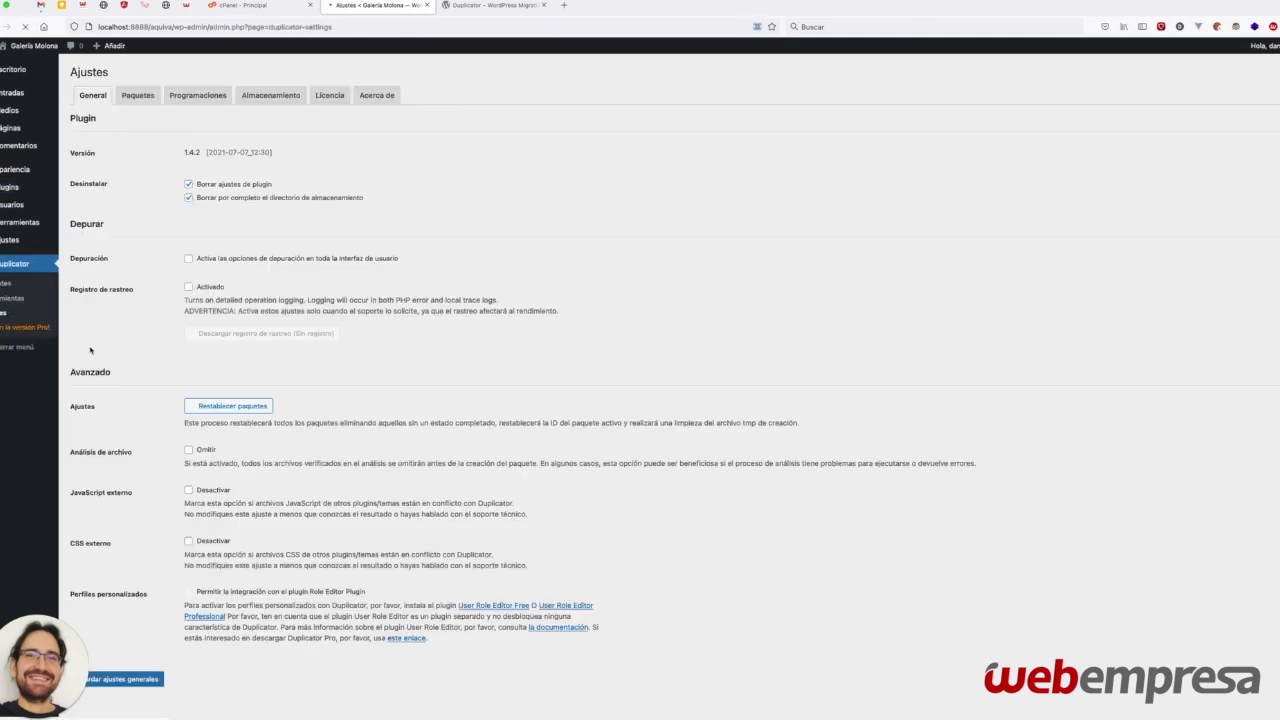
click(131, 100)
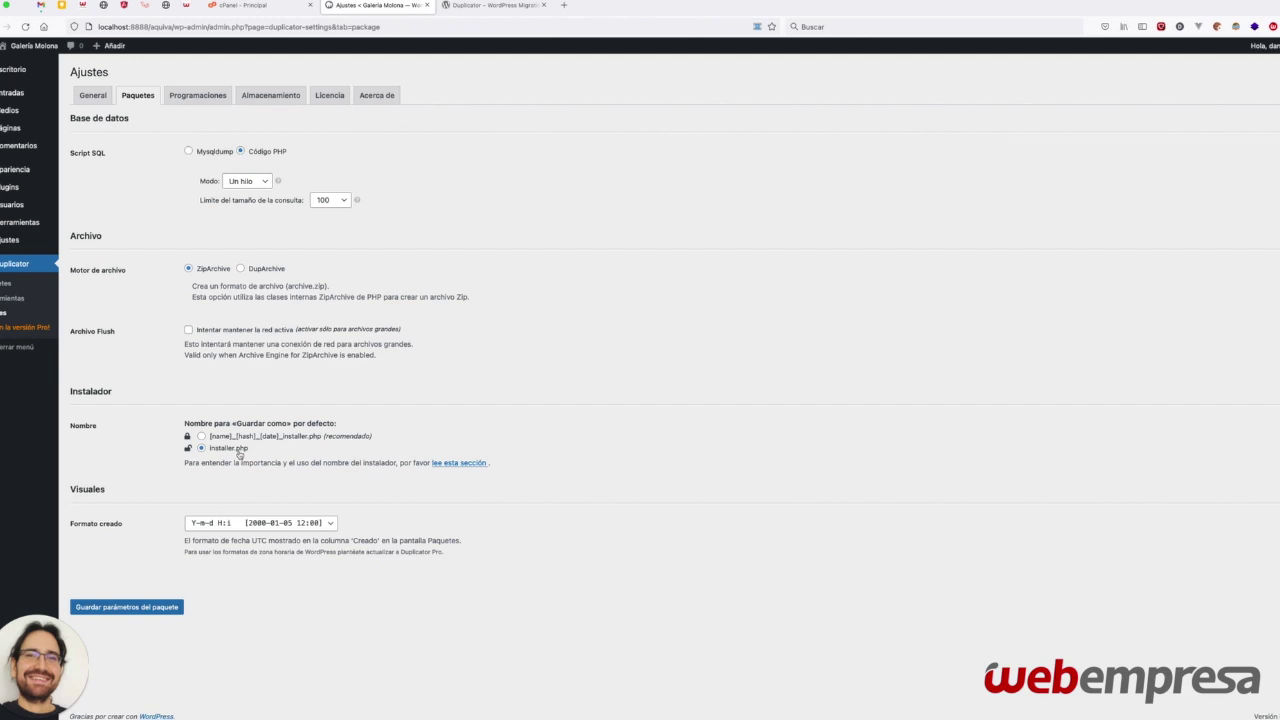
click(201, 436)
click(134, 609)
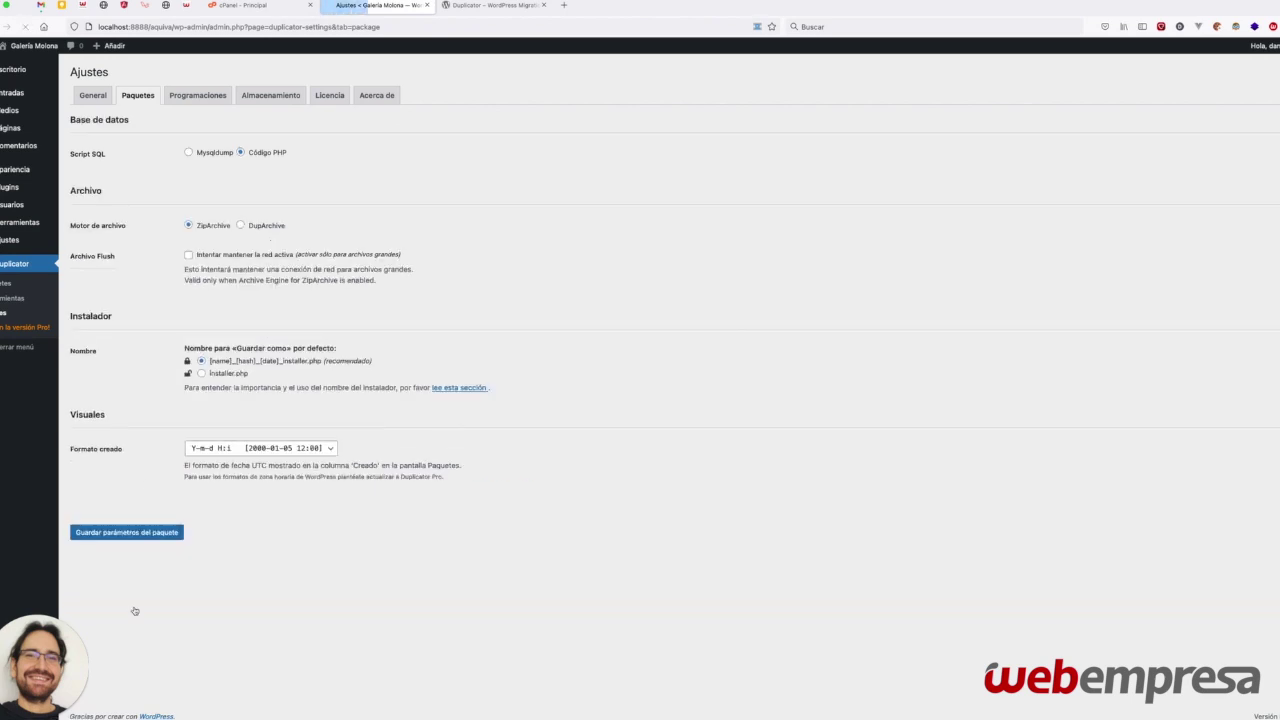
Step: Start a new Duplicator package with the suggested name 20210714_galeriamolona and scan the site
click(10, 285)
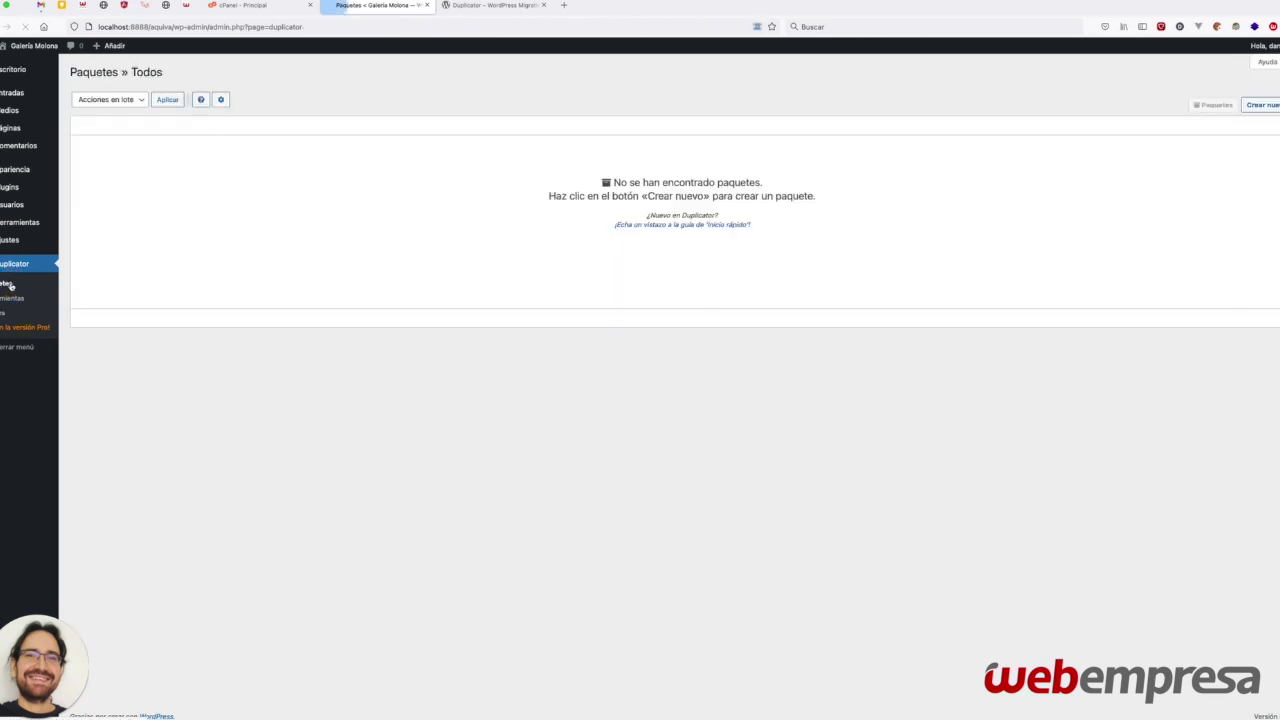
click(1264, 105)
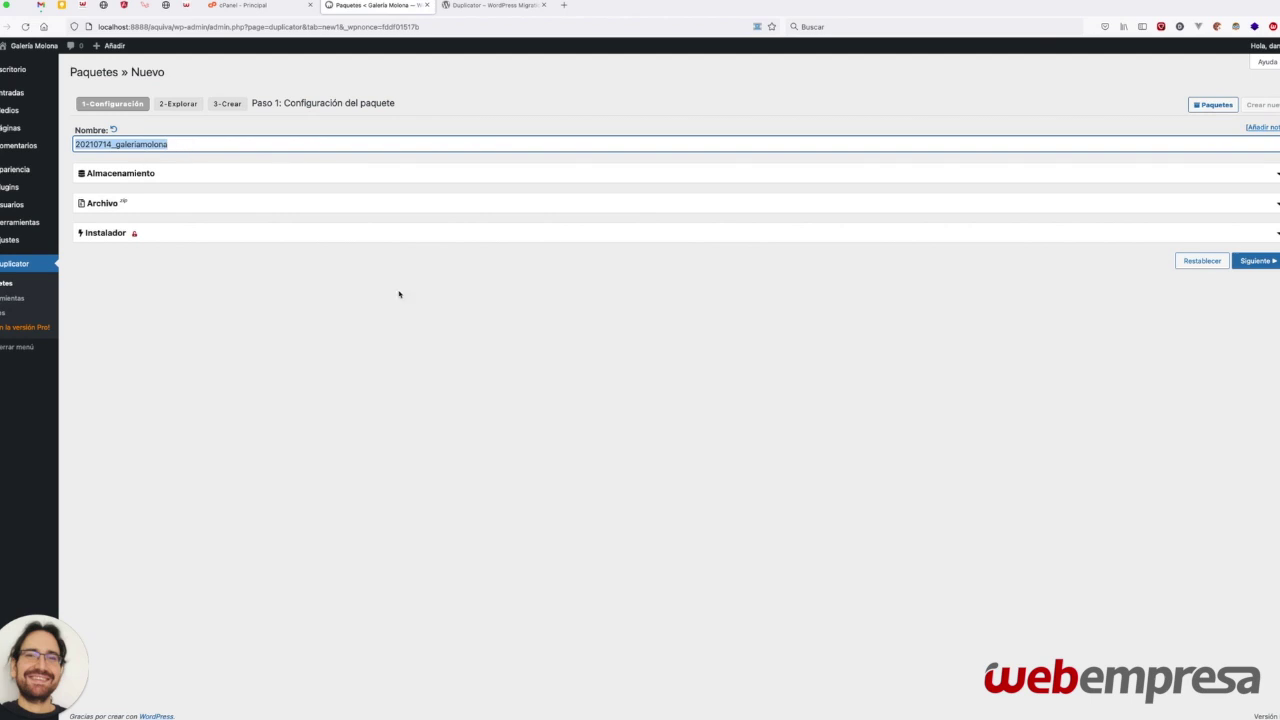
click(1252, 261)
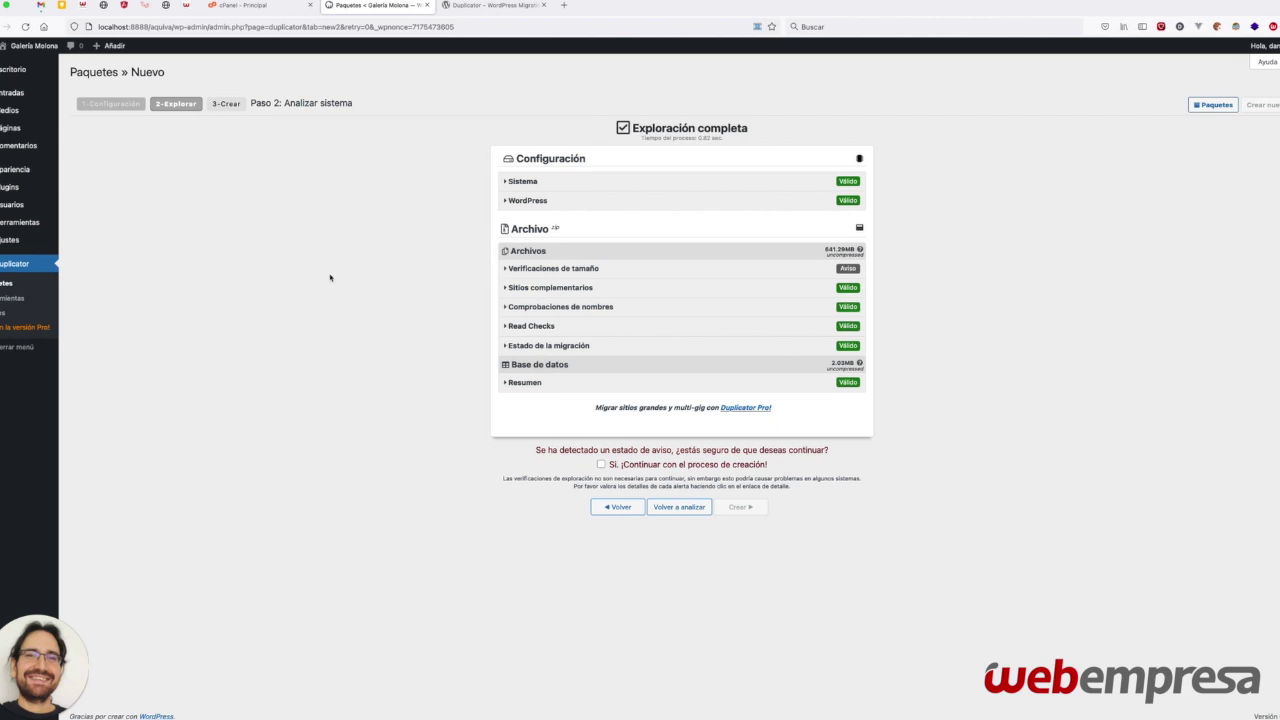
Step: Expand the size check details, agree to continue despite the notice, and build the package
click(587, 270)
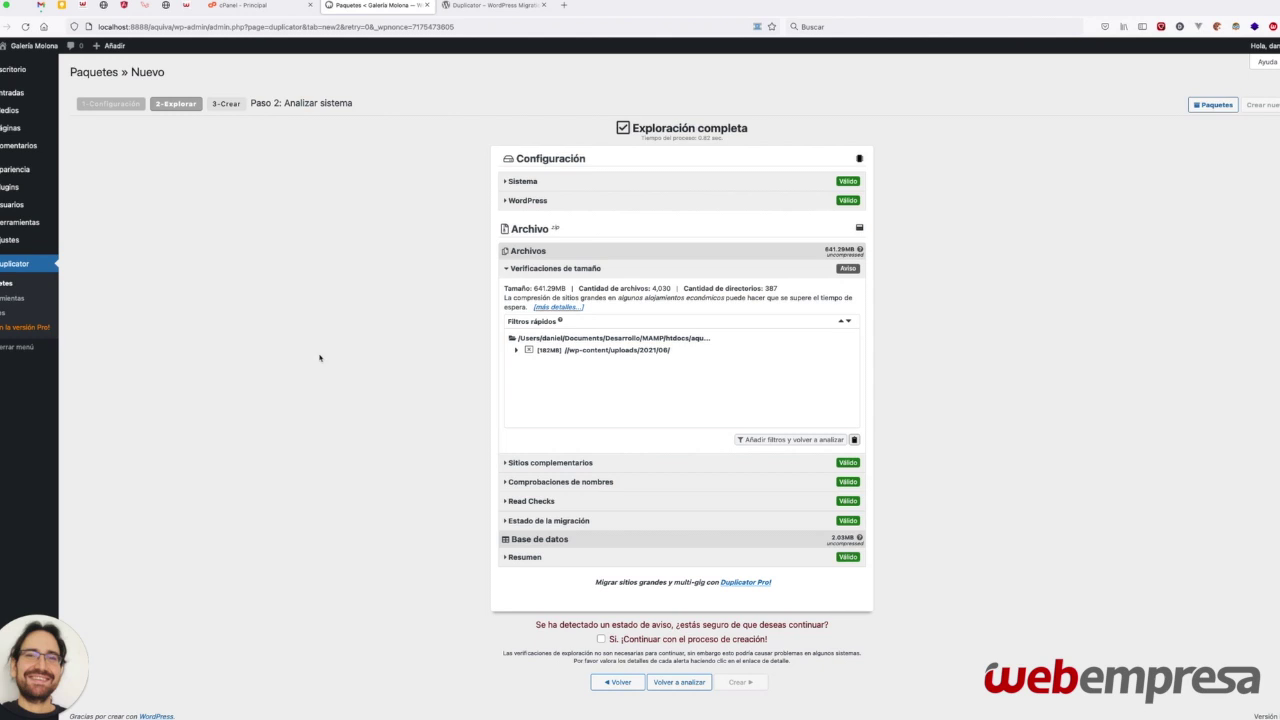
click(601, 640)
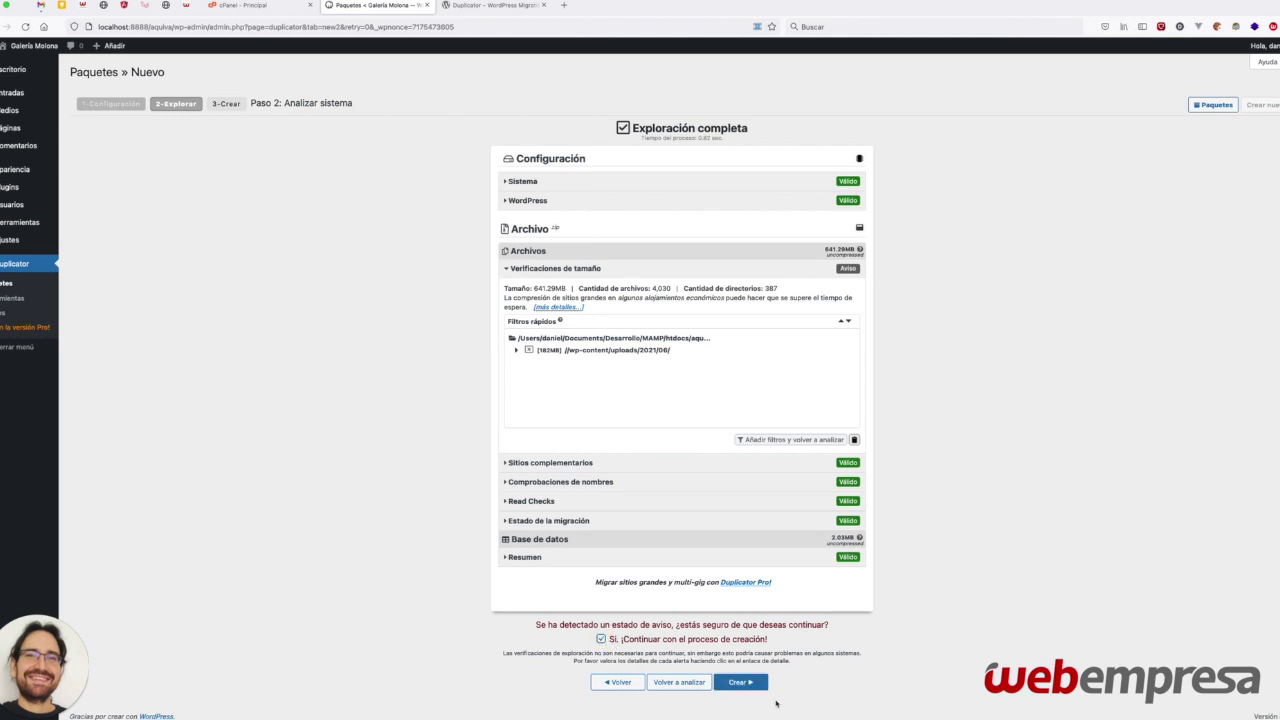
click(752, 684)
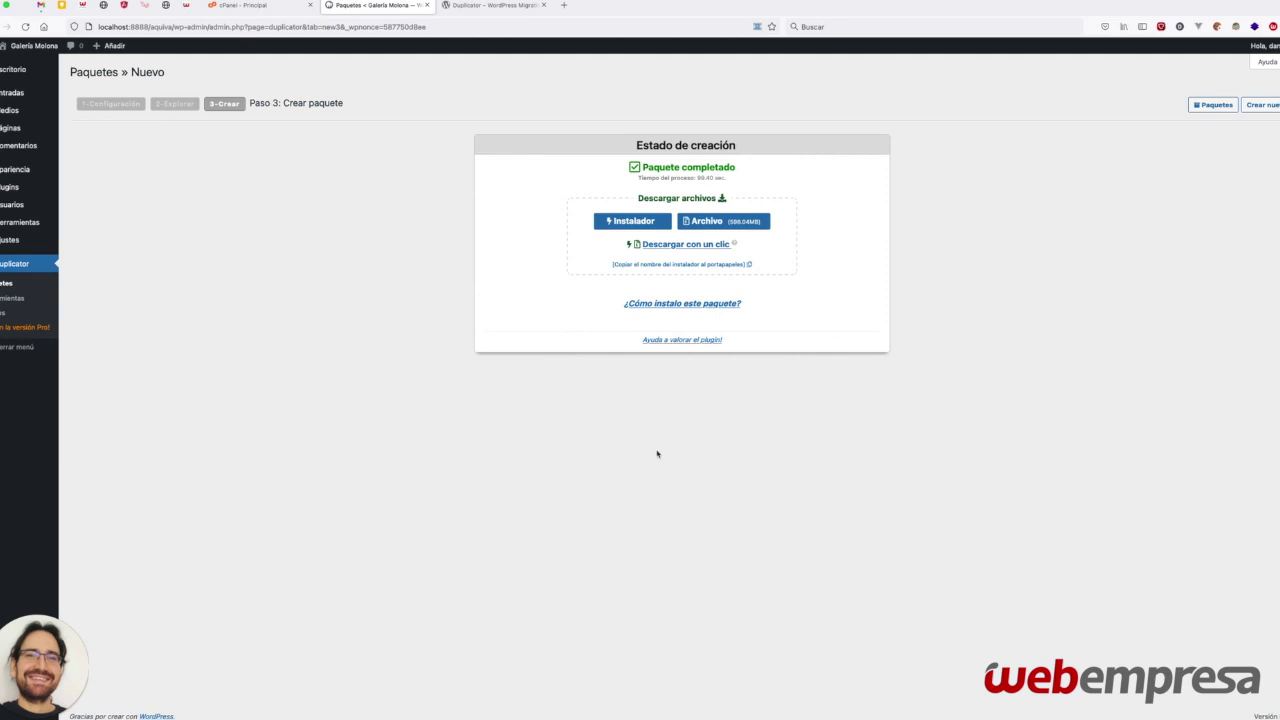
Step: Download the package's installer and ZIP archive together, saving the files to the Descargas folder
click(677, 245)
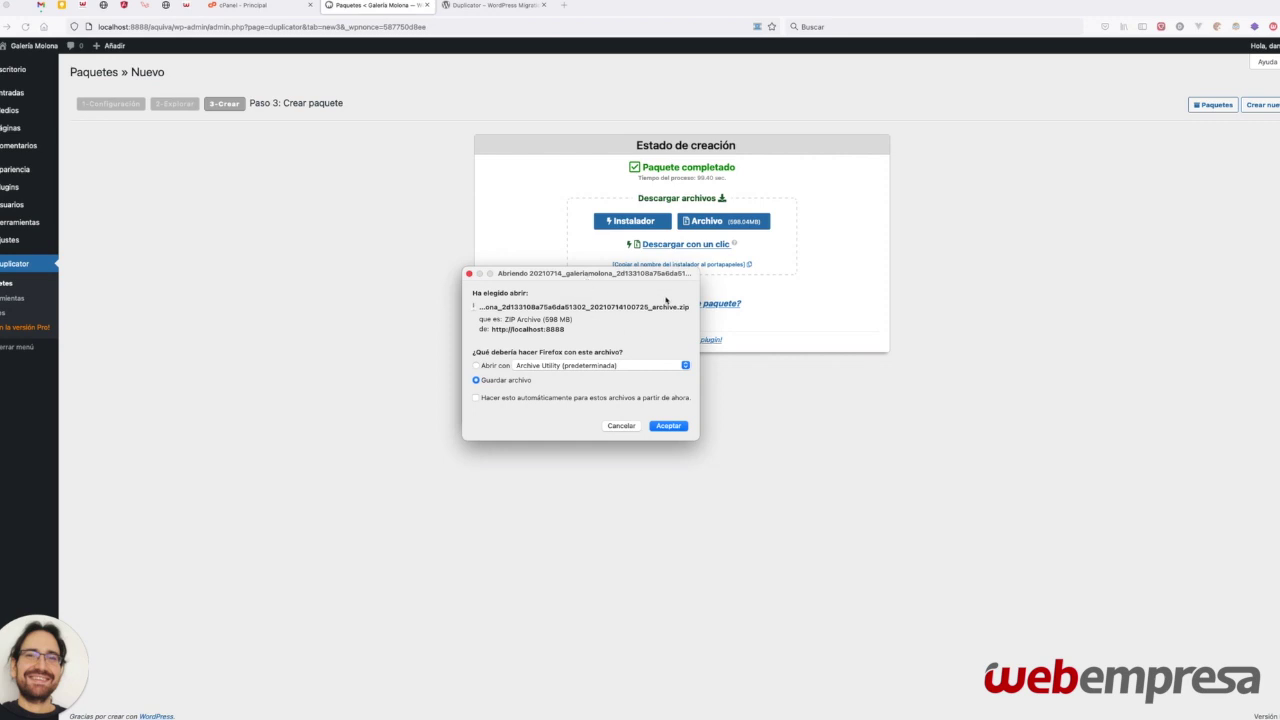
click(668, 425)
click(494, 380)
click(625, 412)
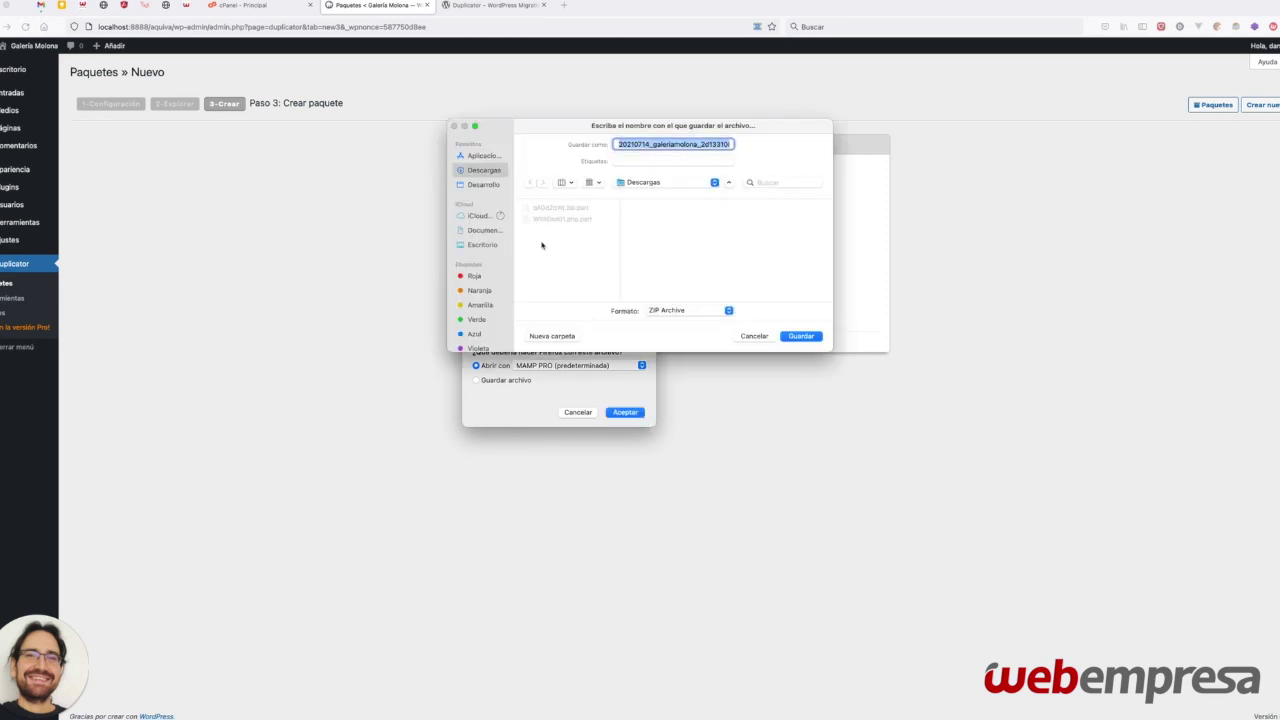
click(801, 336)
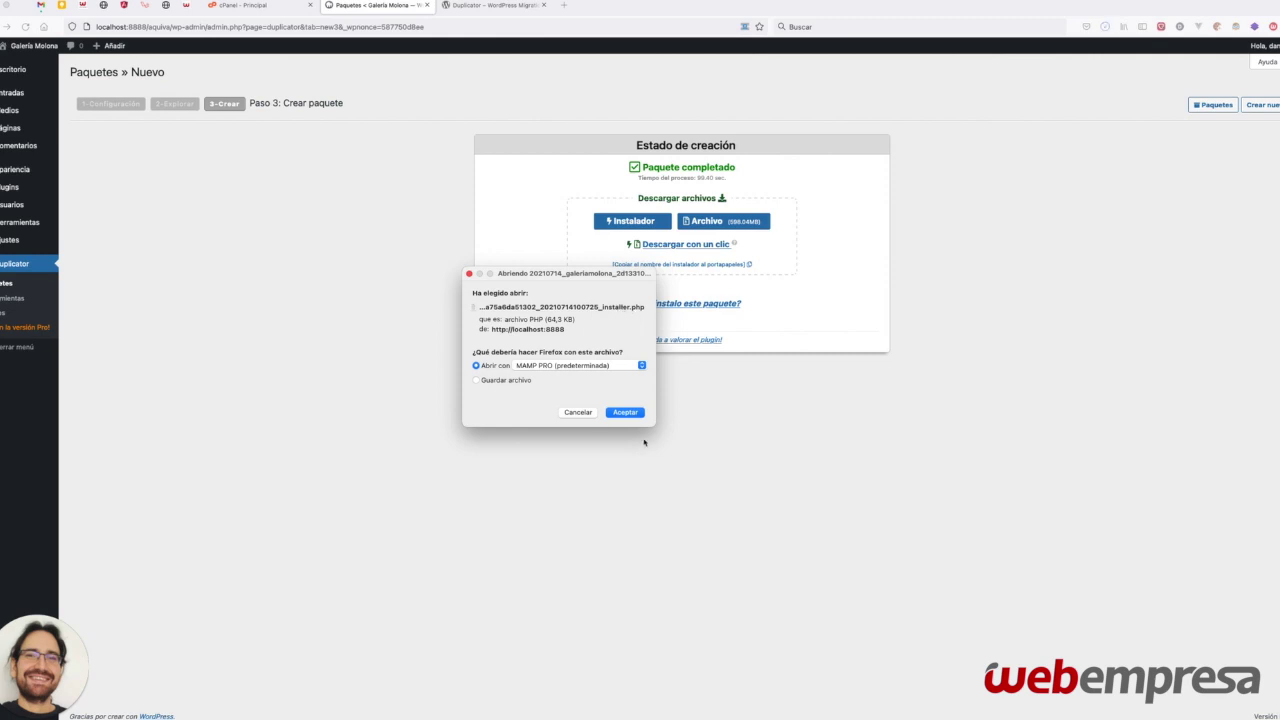
click(625, 412)
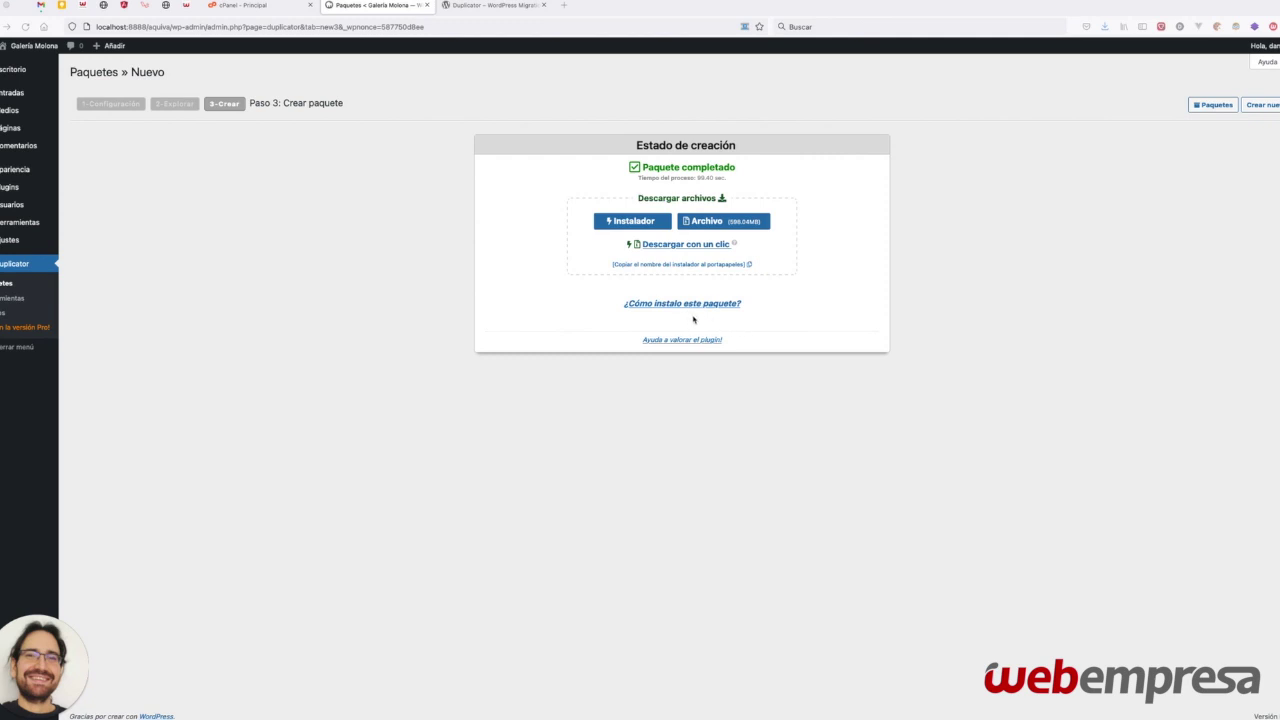
click(216, 212)
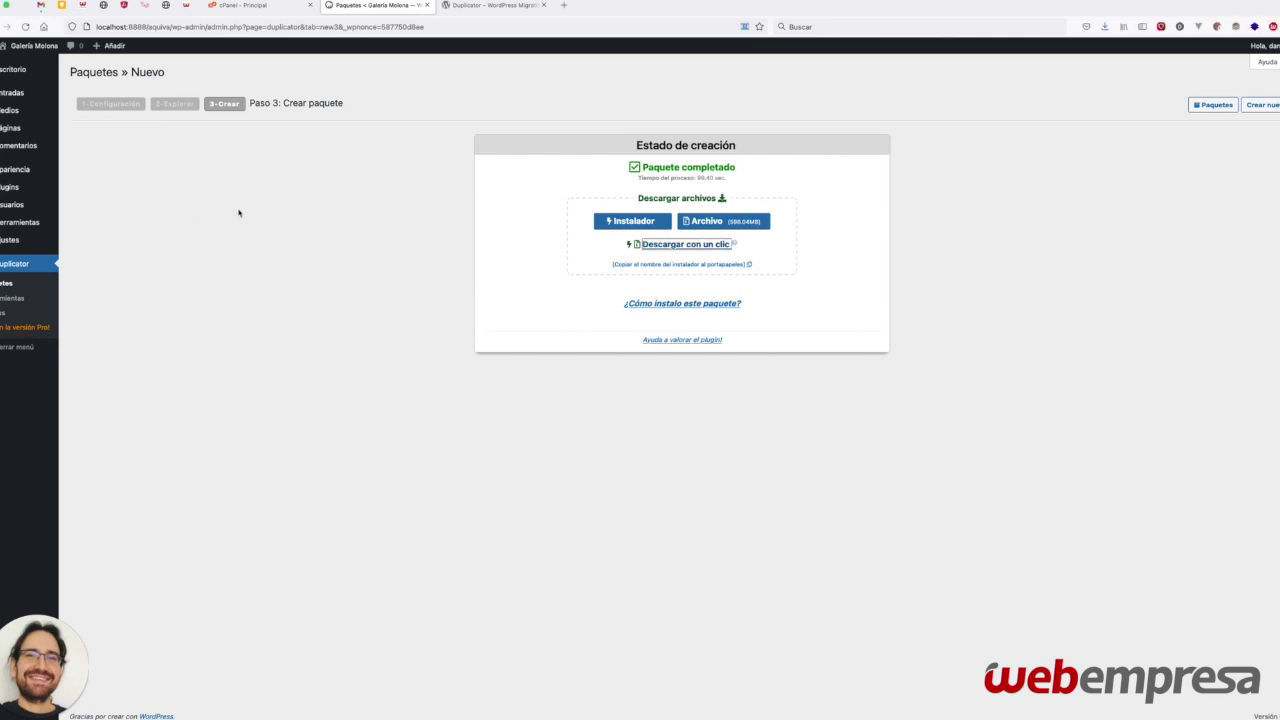
Step: Switch to the hosting account's cPanel and create a MySQL database named galeria after the fixed account prefix
click(232, 6)
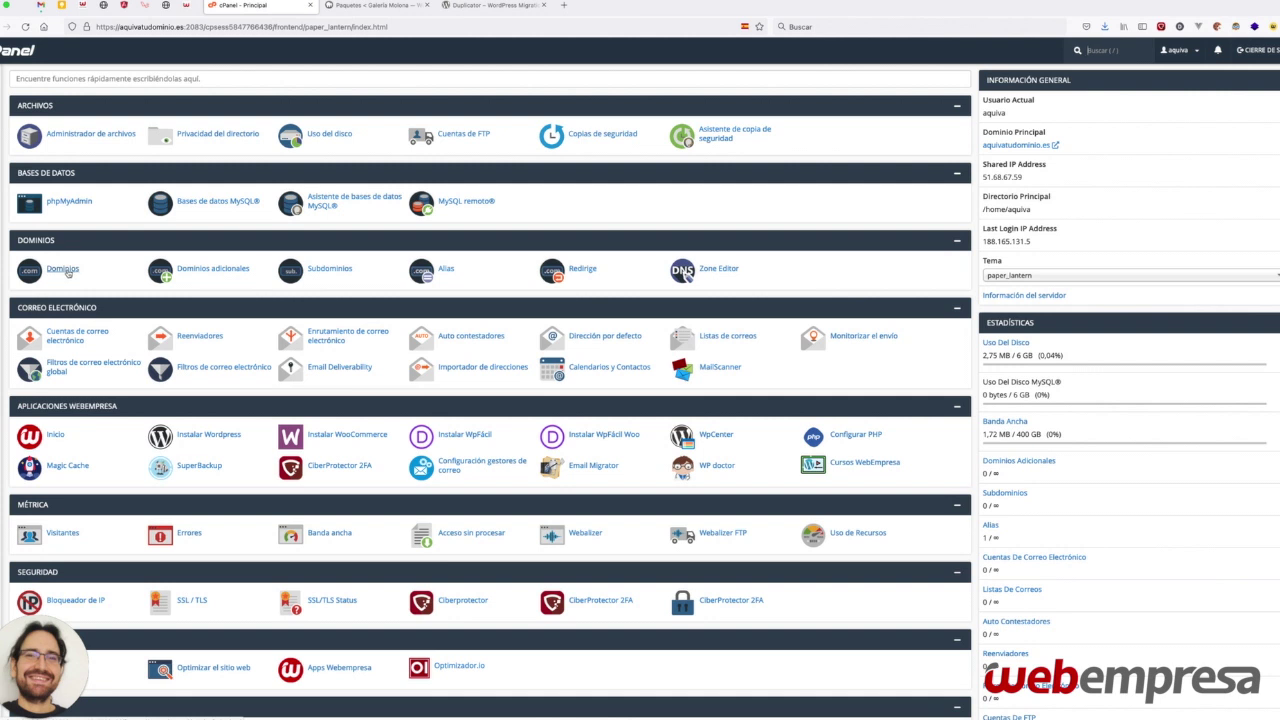
click(213, 206)
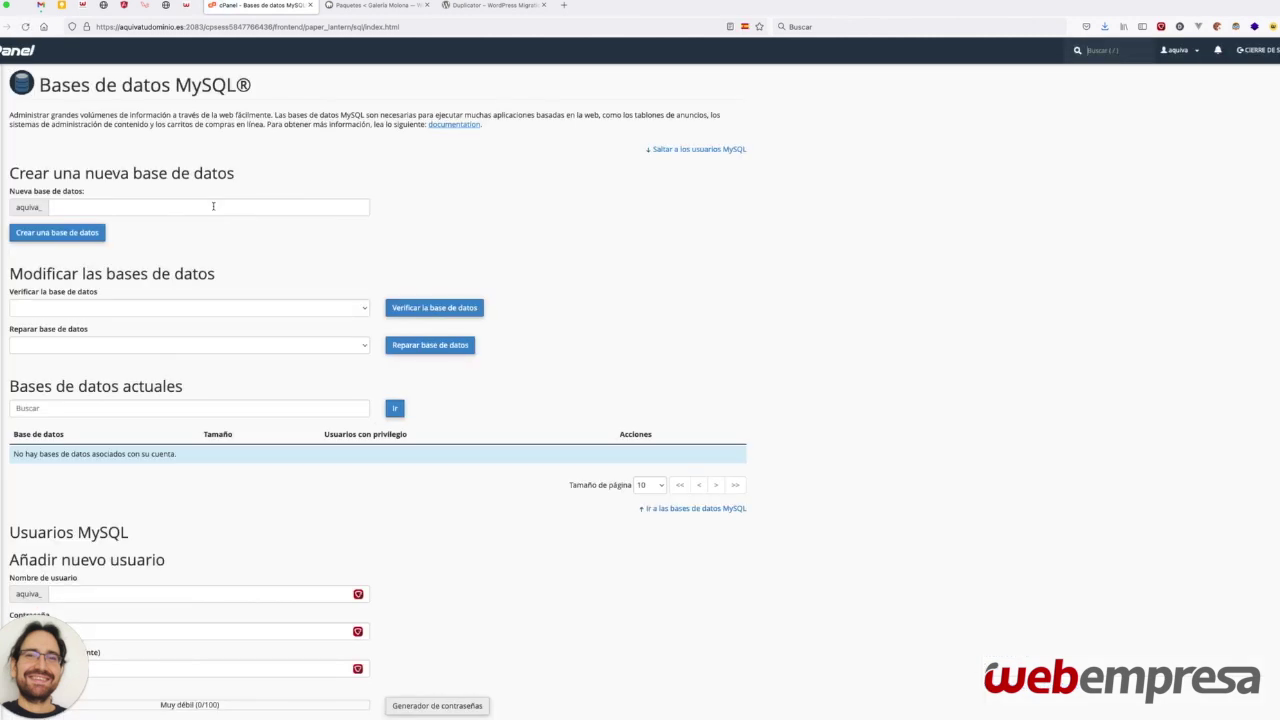
click(213, 206)
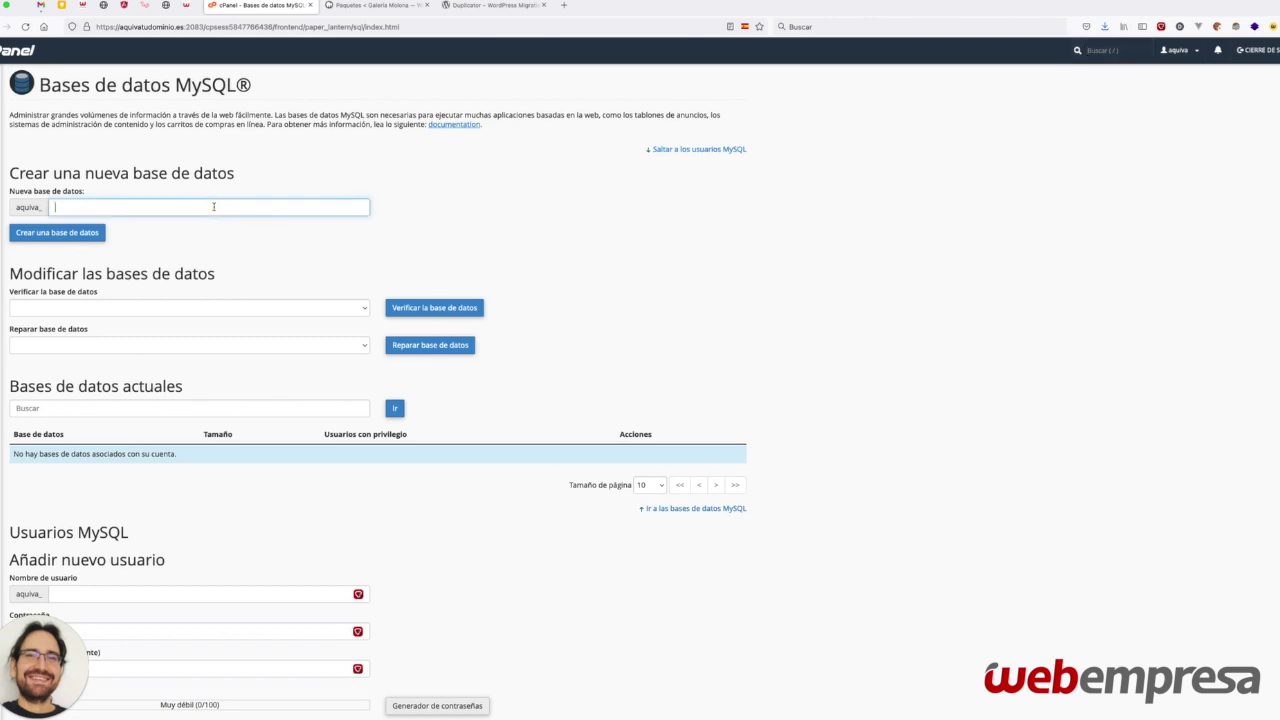
text(galeria)
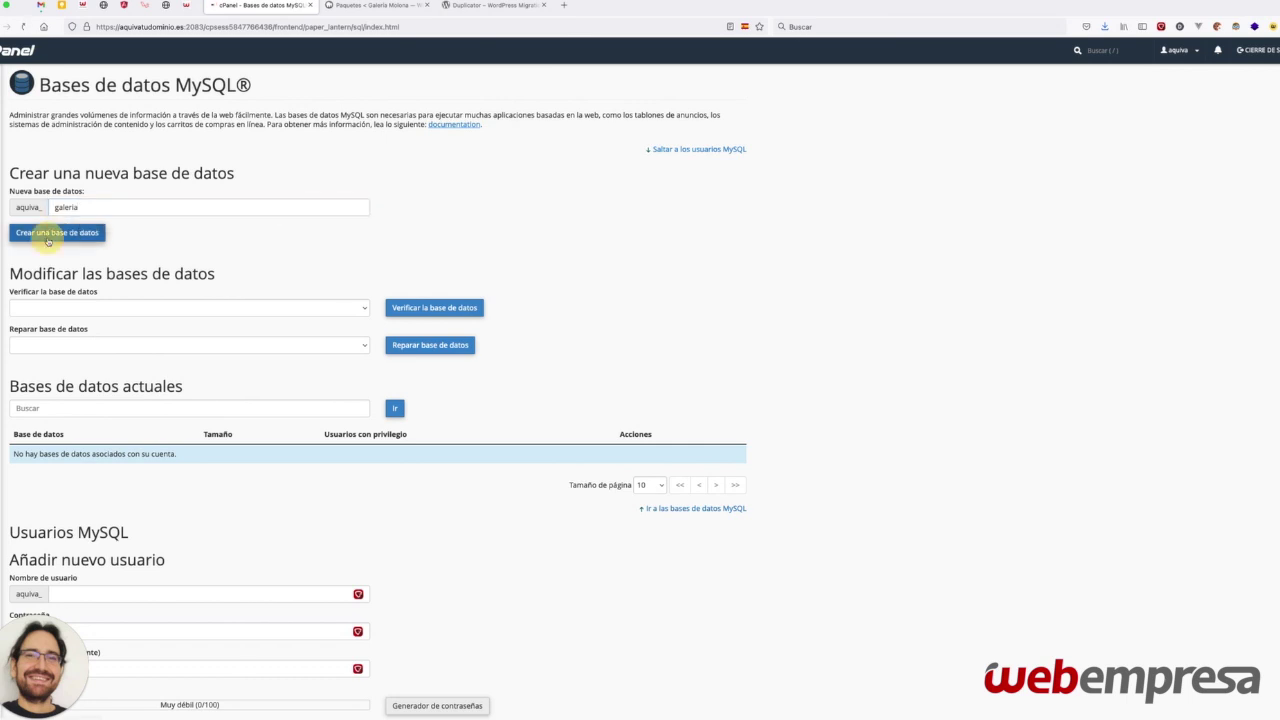
click(57, 232)
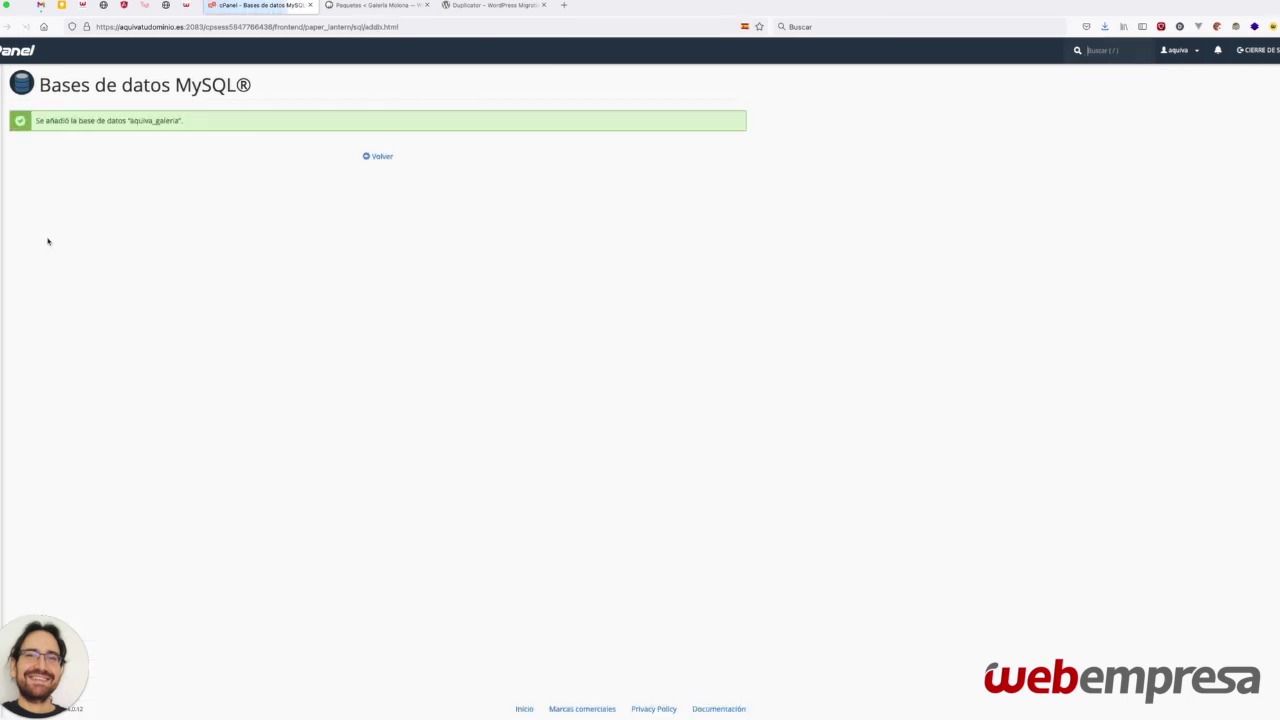
click(377, 157)
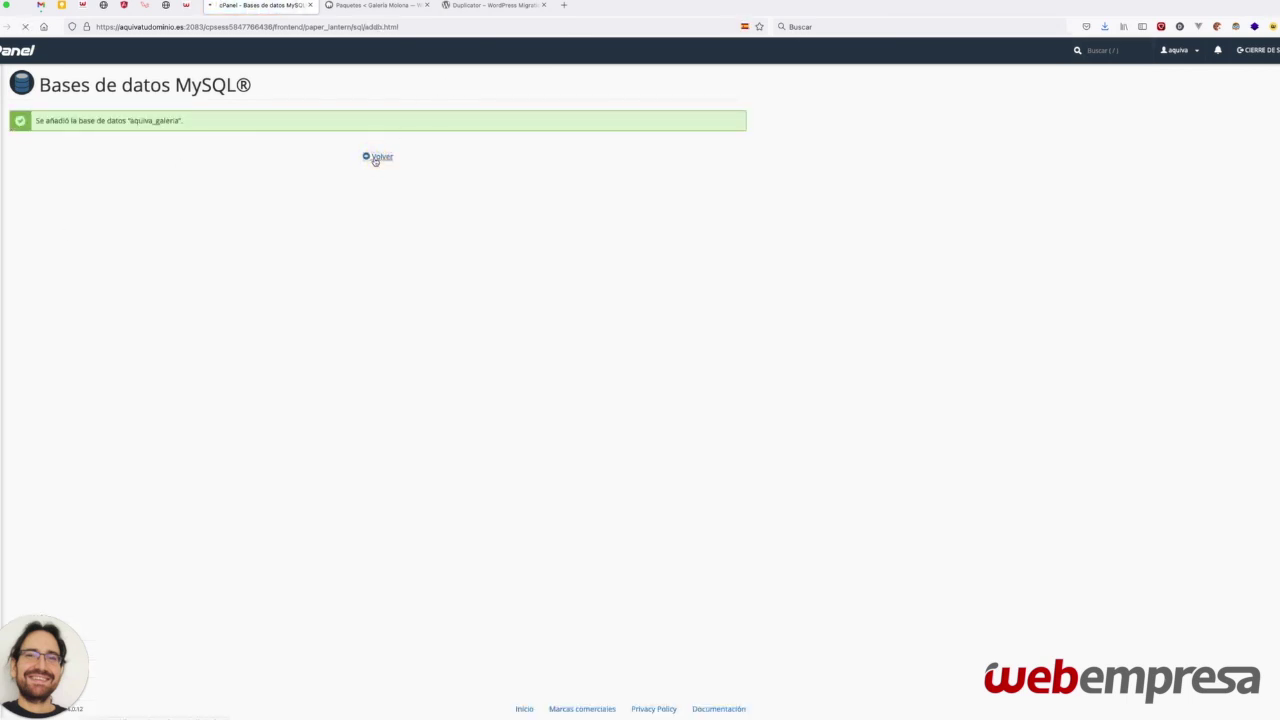
Step: Return to the MySQL databases page and name the new database user galeria after the fixed account prefix
scroll(234, 220, down, 3)
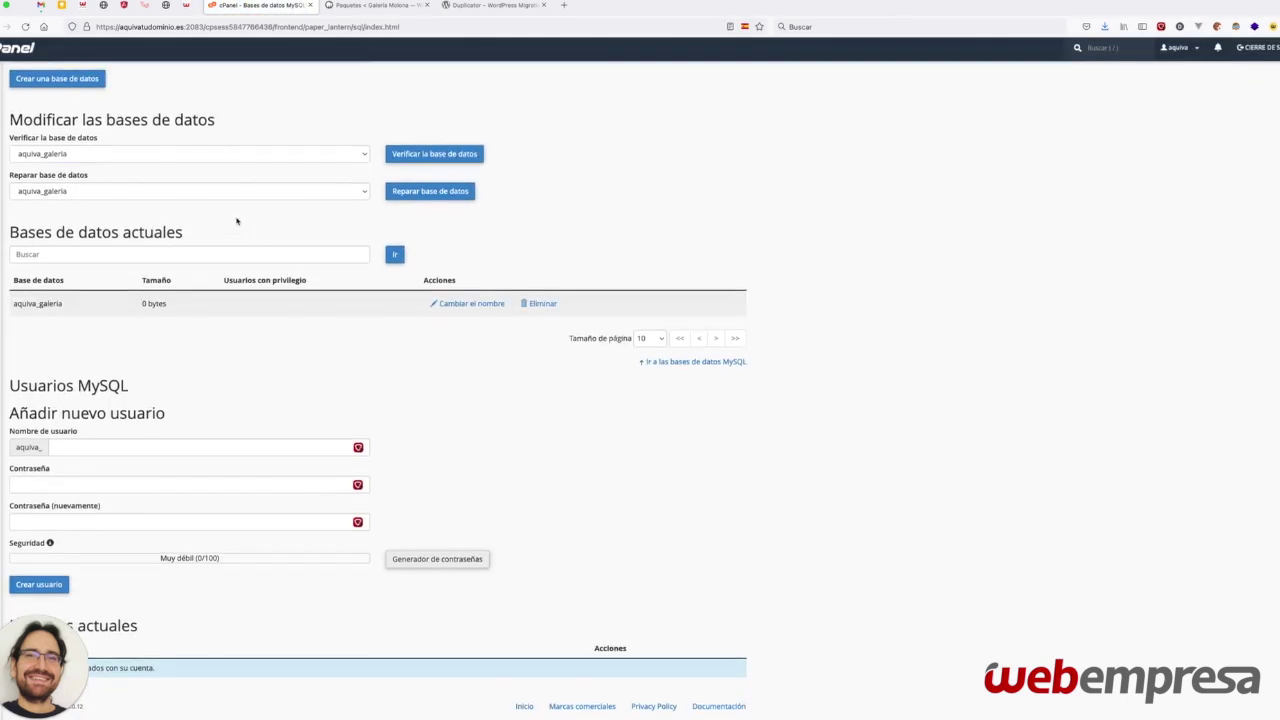
click(114, 446)
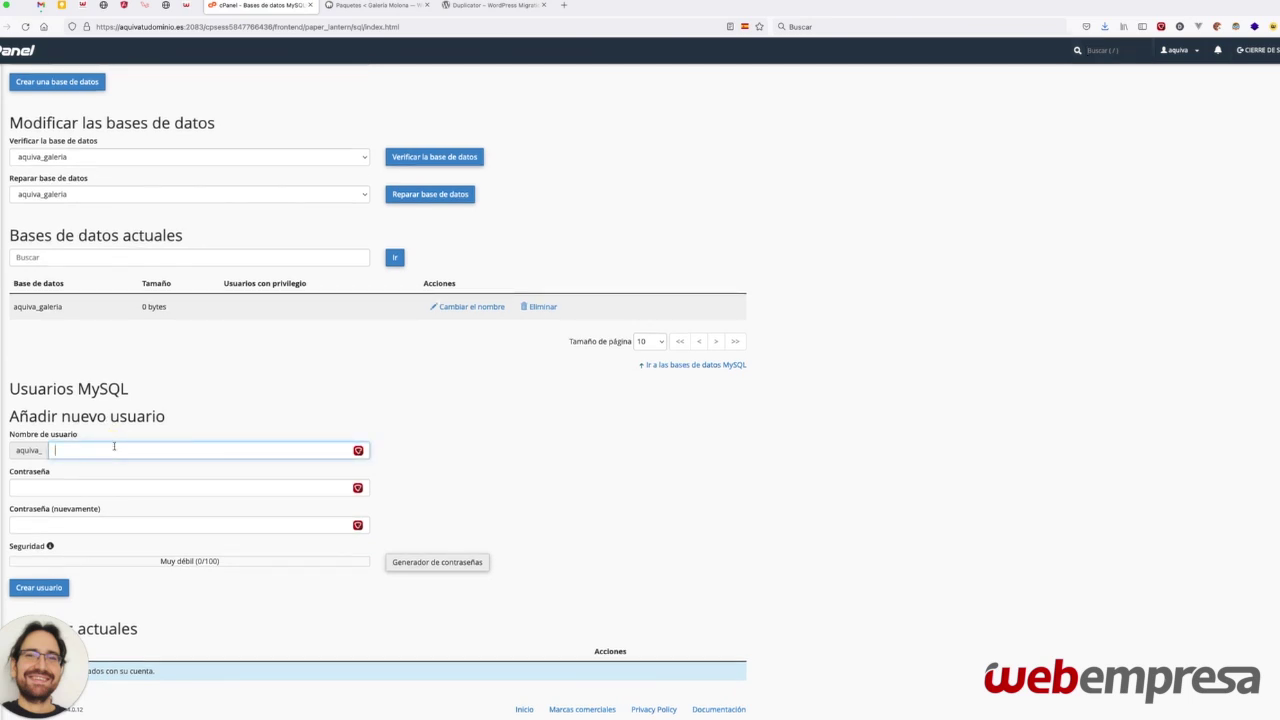
text(galeria)
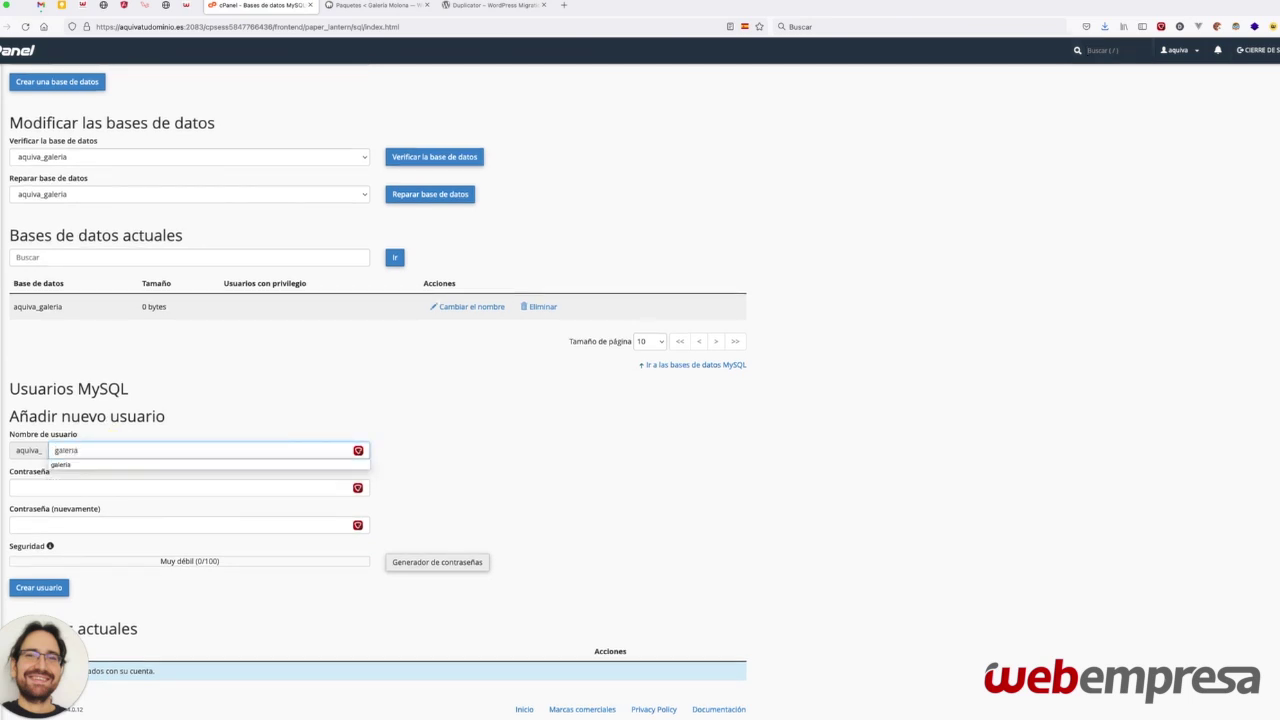
click(95, 485)
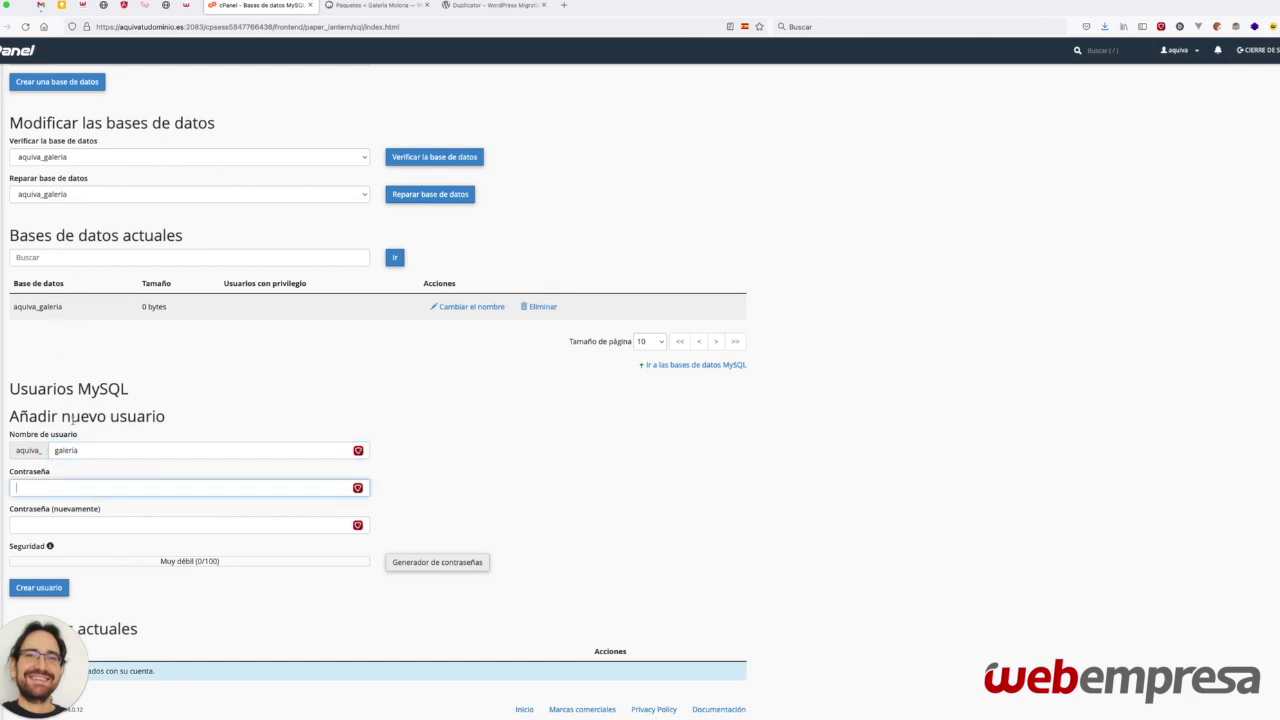
Step: Generate a password with numbers as its only non-alphabetic characters, confirm it is saved, and create the MySQL user with it
click(431, 562)
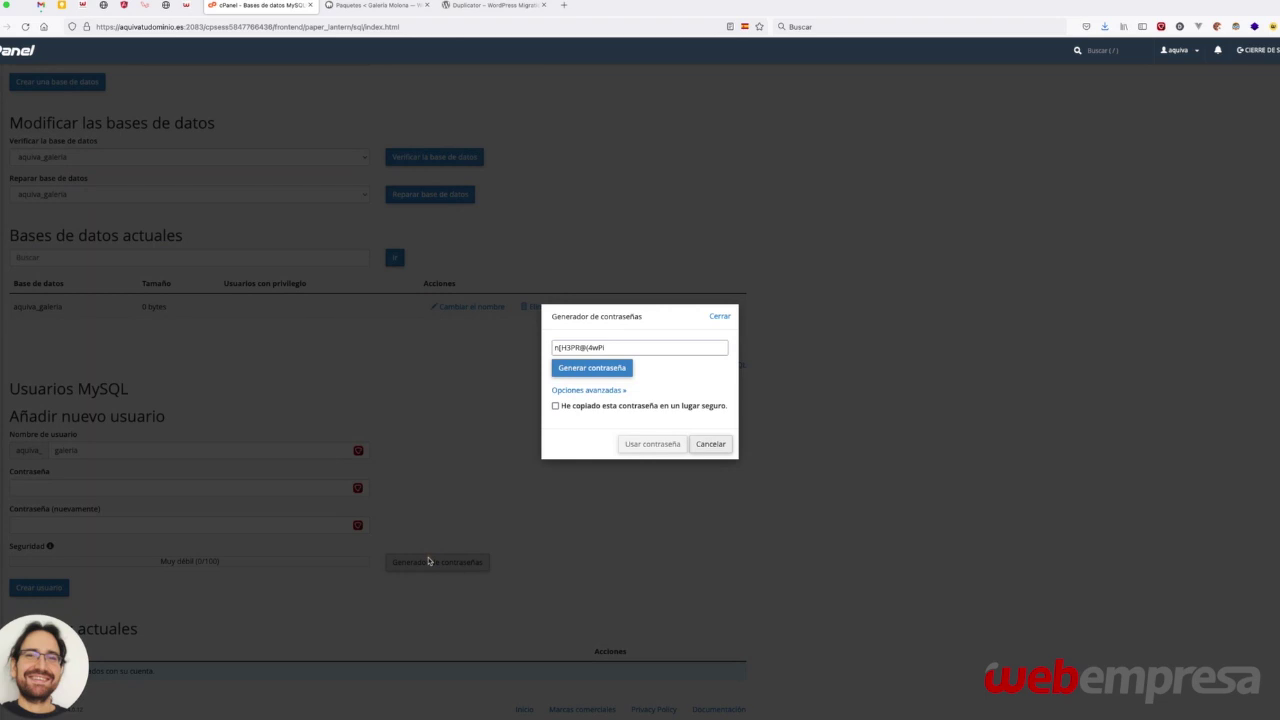
click(604, 391)
click(644, 465)
double_click(600, 347)
click(600, 511)
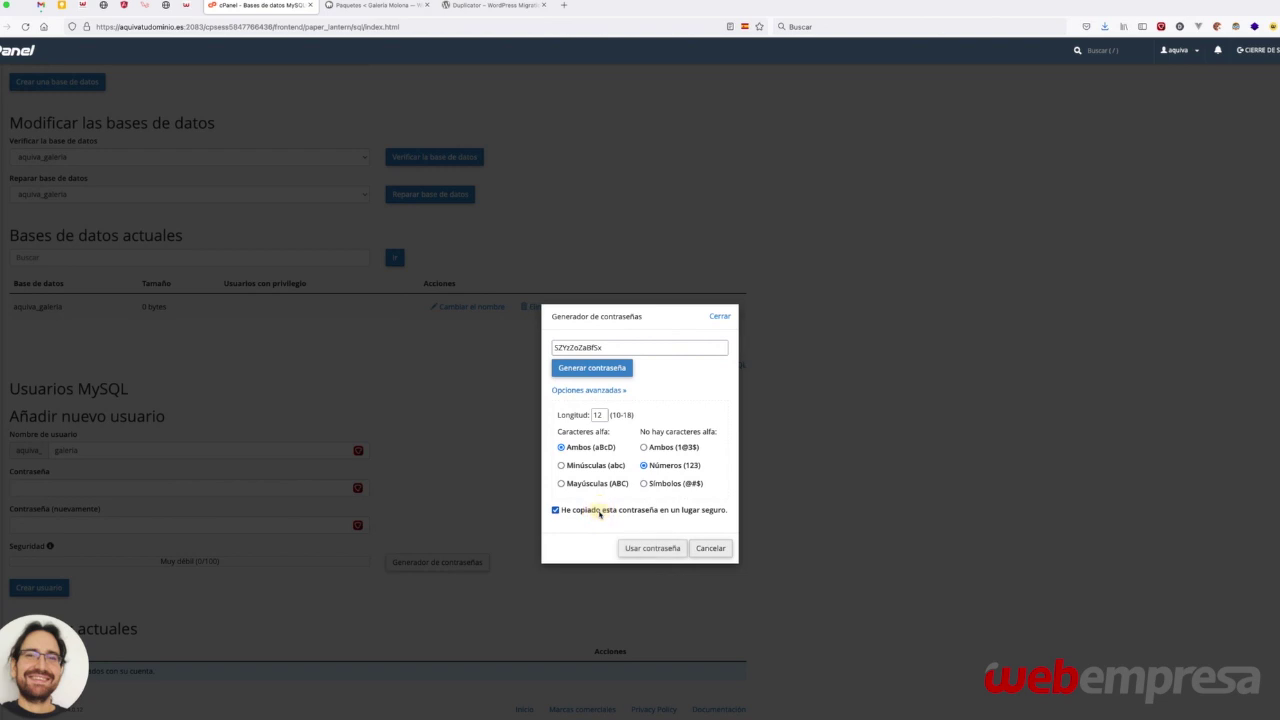
click(647, 550)
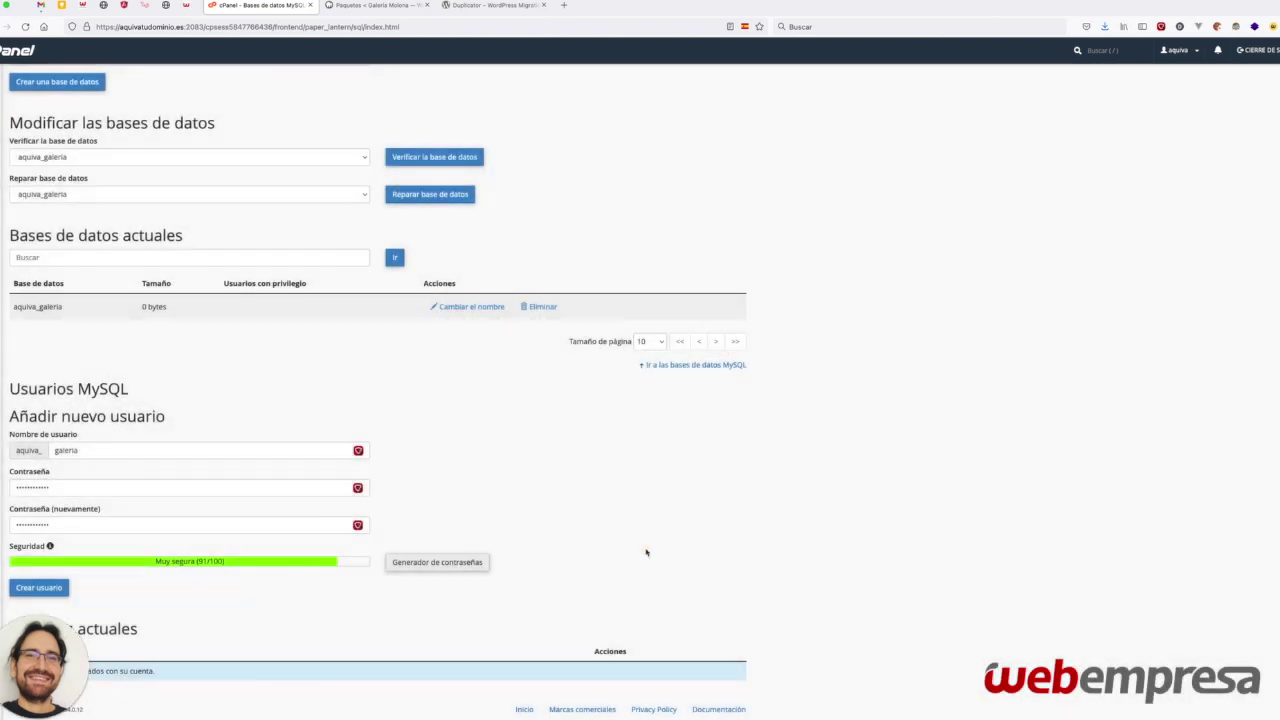
click(40, 589)
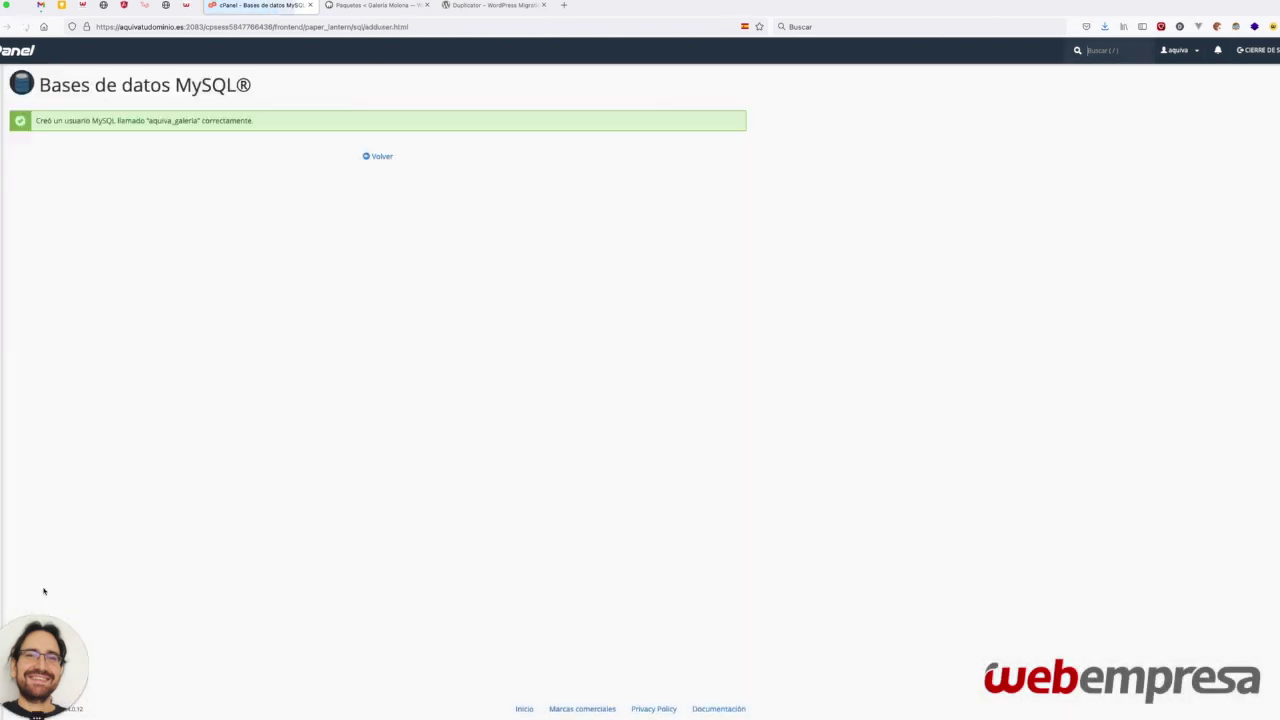
Step: Add the new galeria MySQL user to the galeria database
click(381, 157)
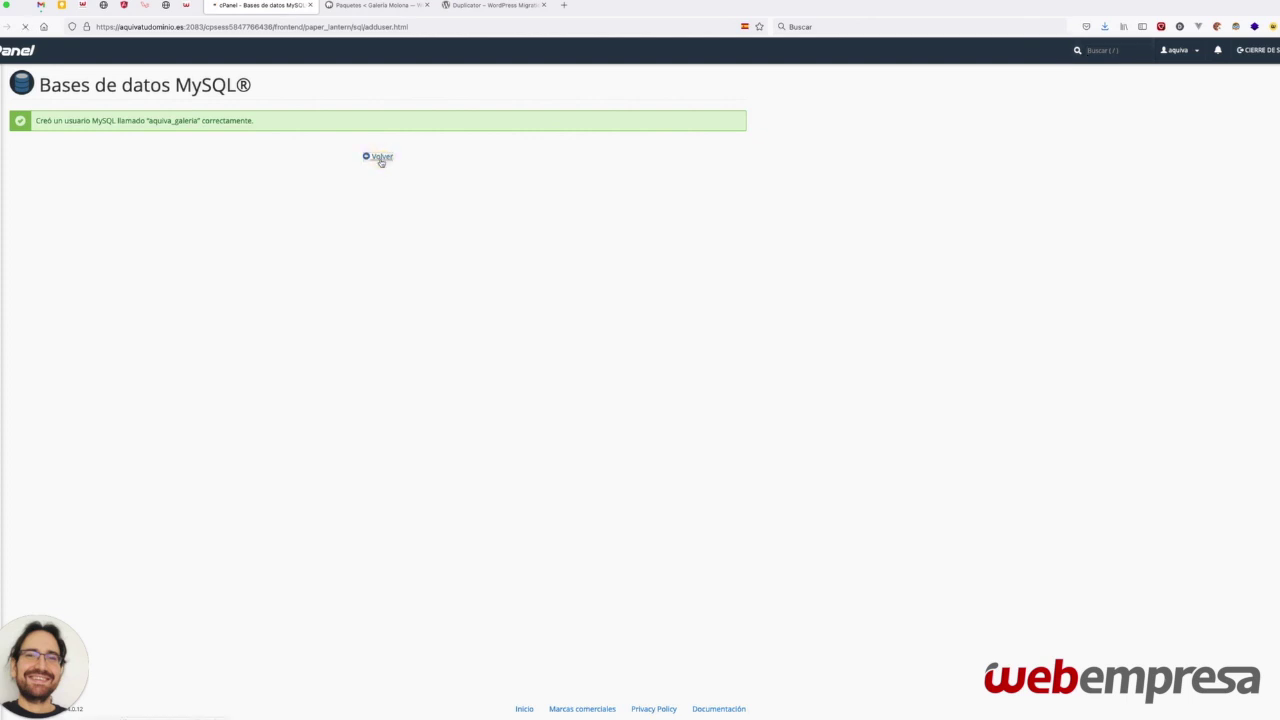
scroll(250, 400, down, 5)
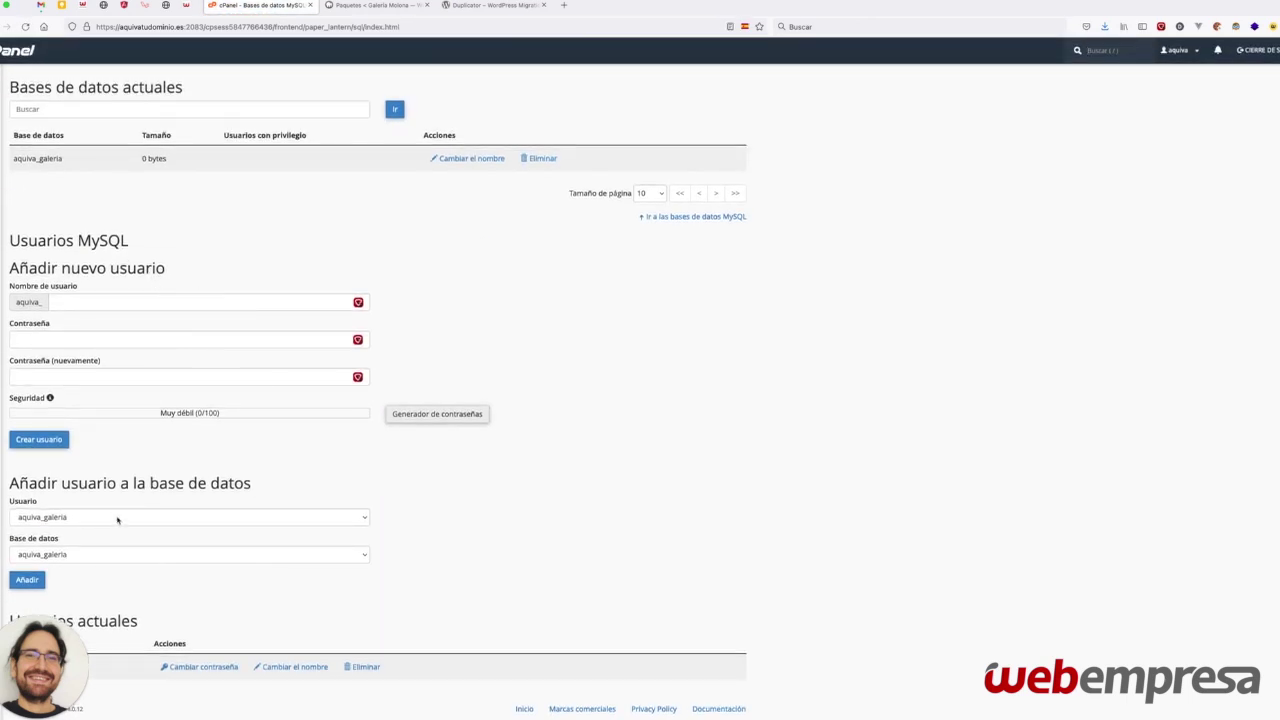
click(114, 518)
click(114, 518)
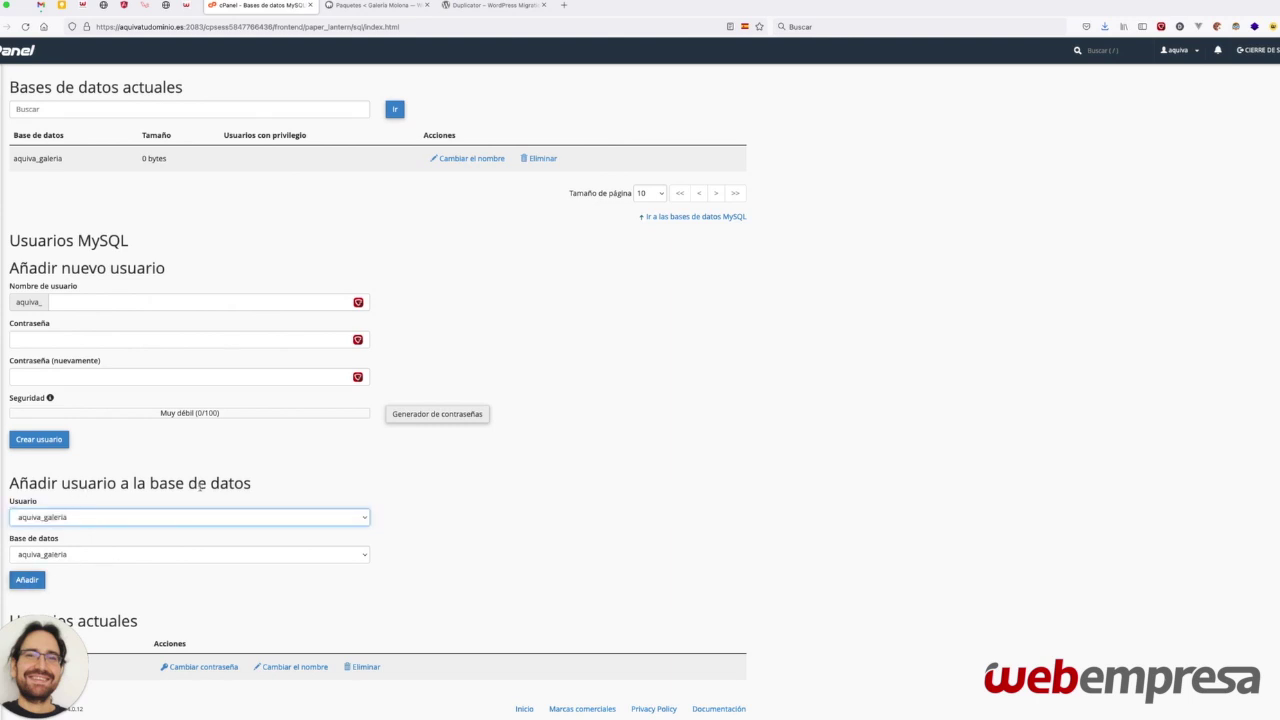
click(27, 581)
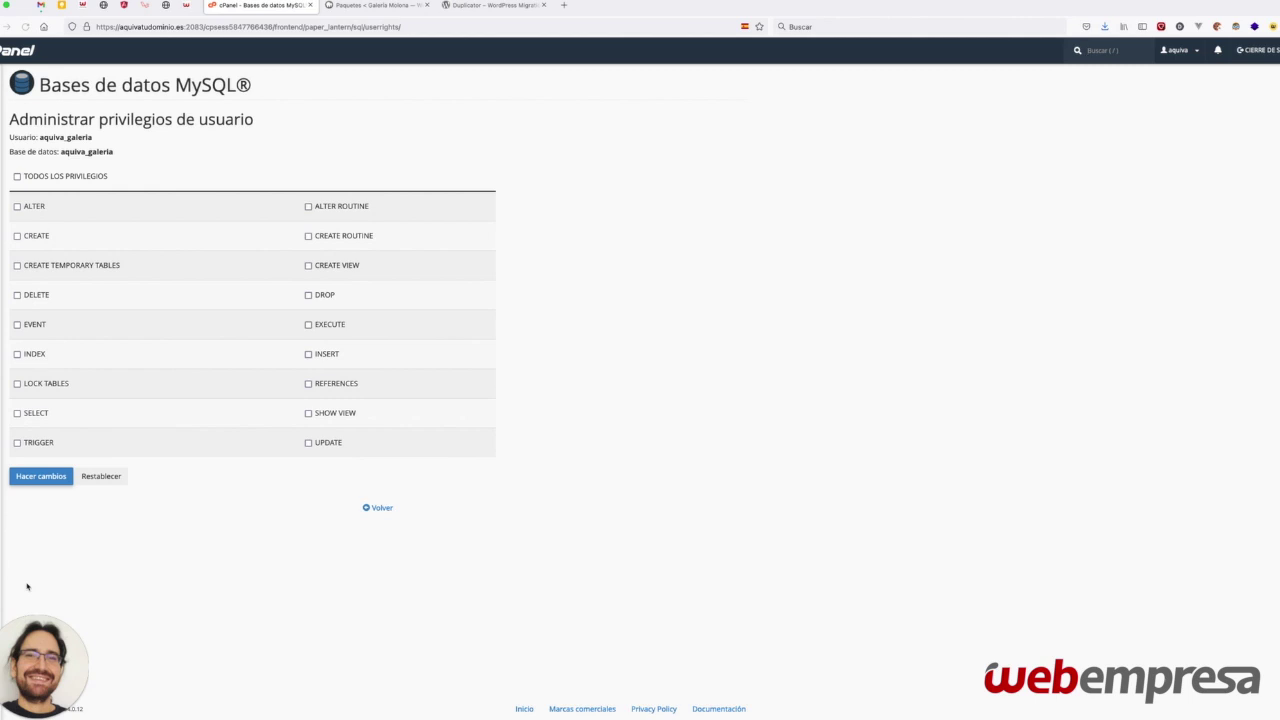
Step: Grant the user all privileges on the database, save the changes, and go back to the current databases list
click(38, 178)
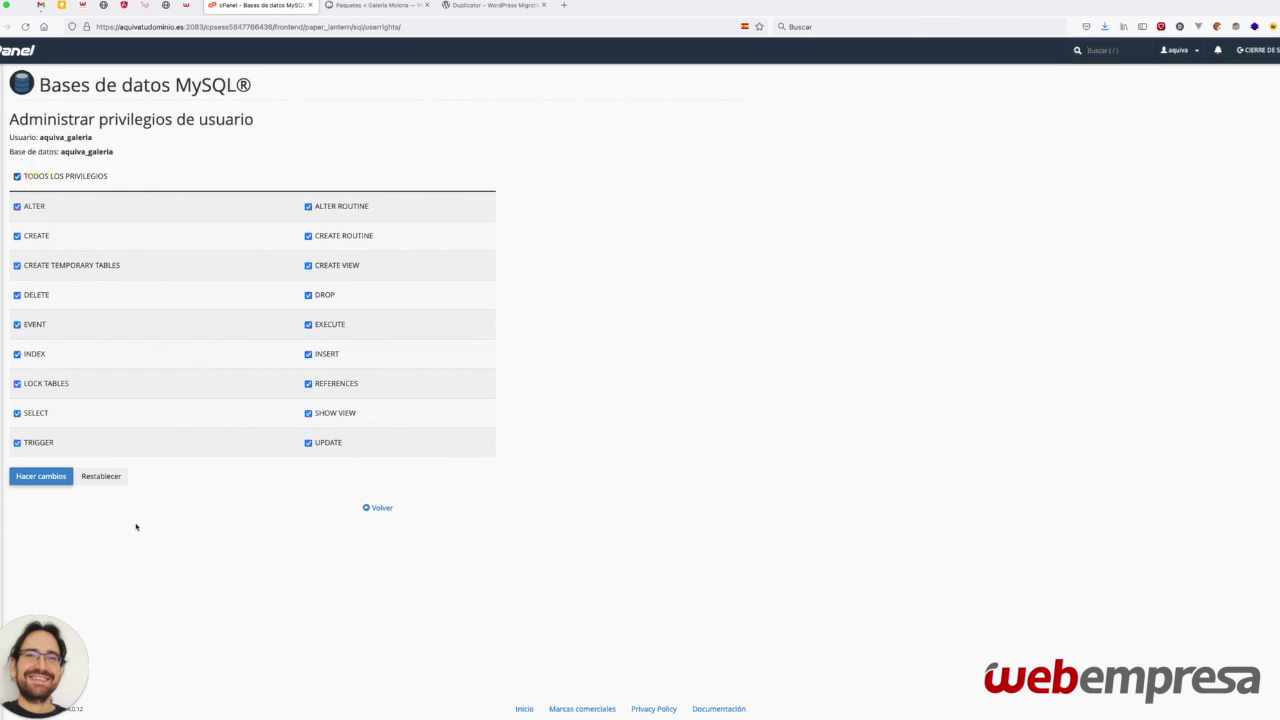
click(40, 477)
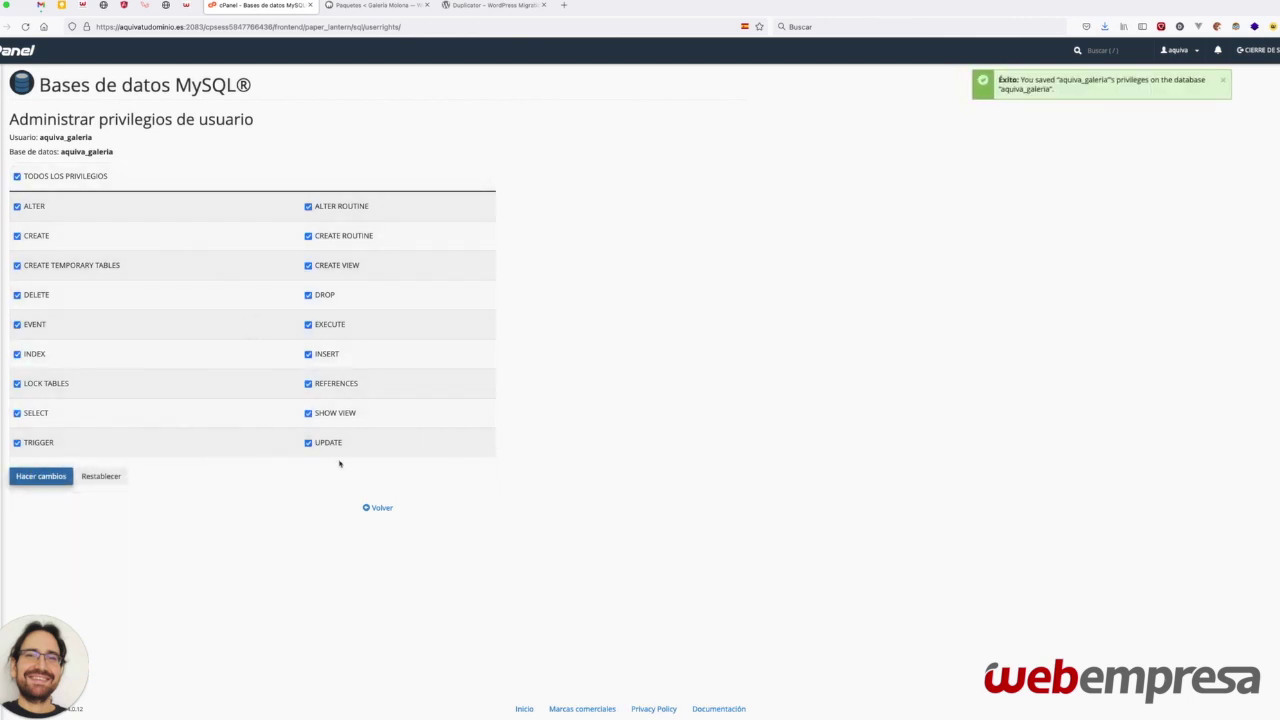
click(380, 509)
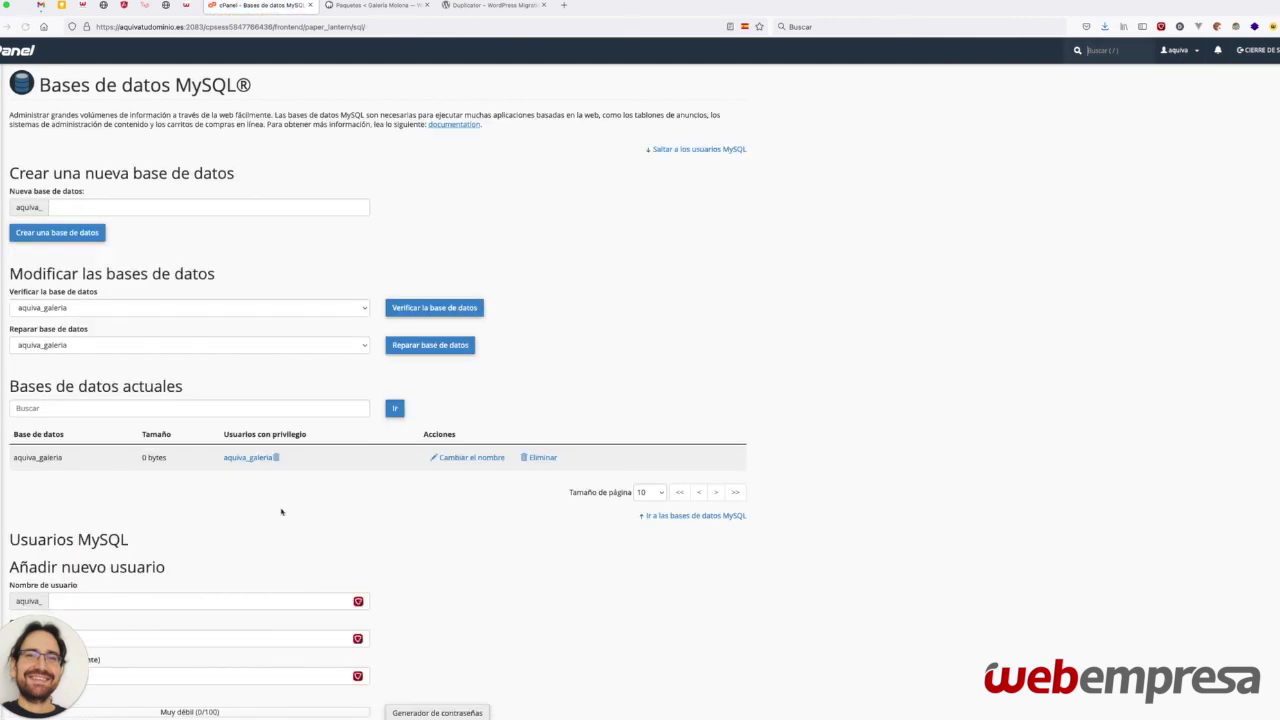
scroll(280, 505, down, 1)
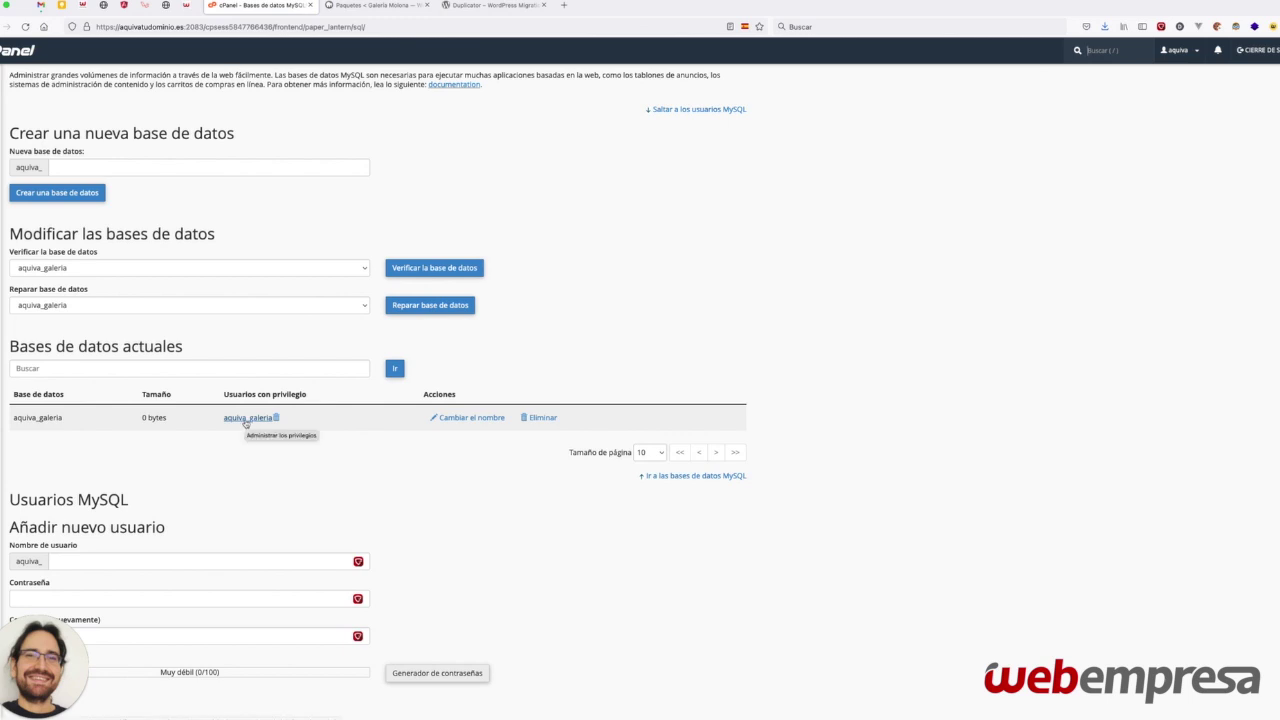
Step: From the cPanel domain list, open the main domain's public_html root directory in the file manager
click(18, 50)
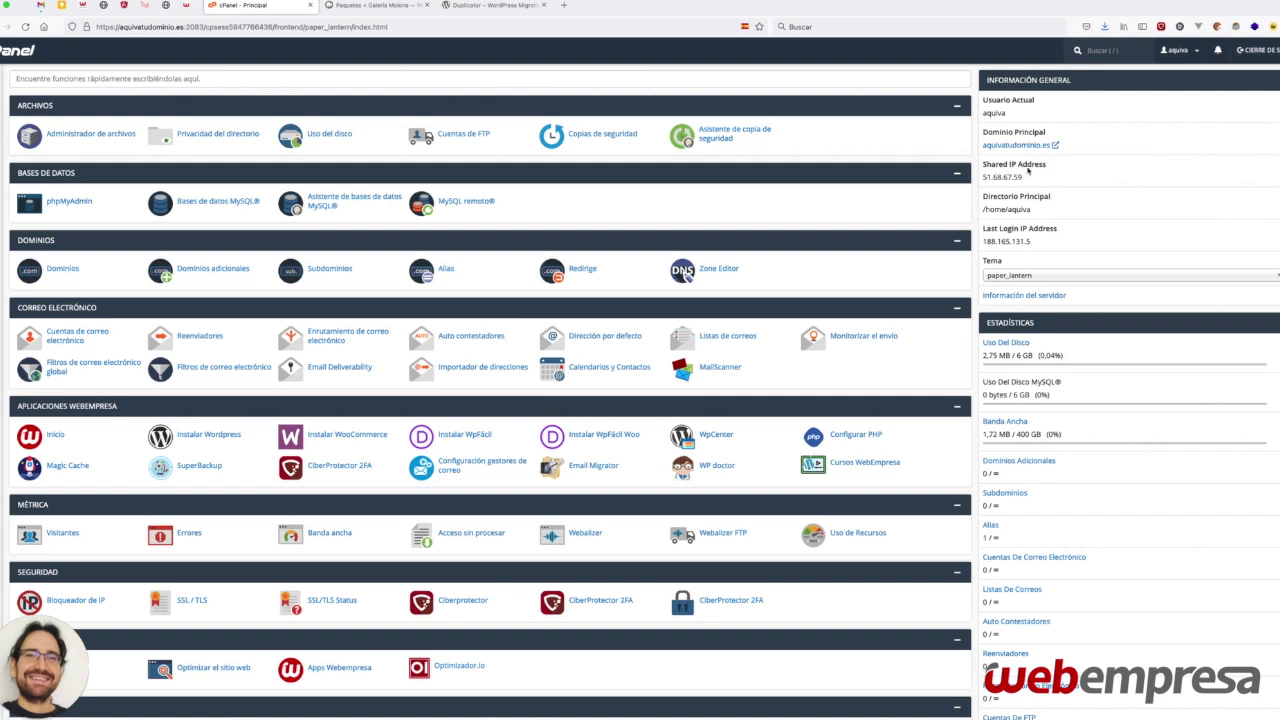
click(62, 268)
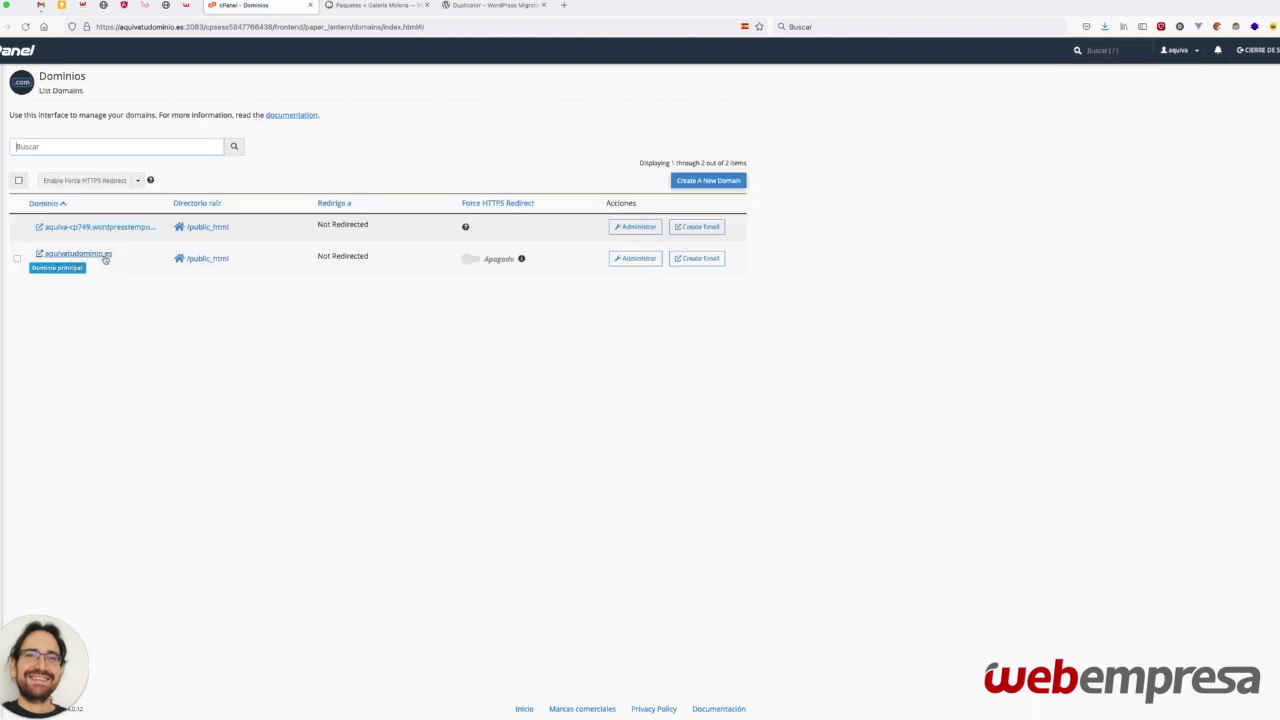
click(205, 260)
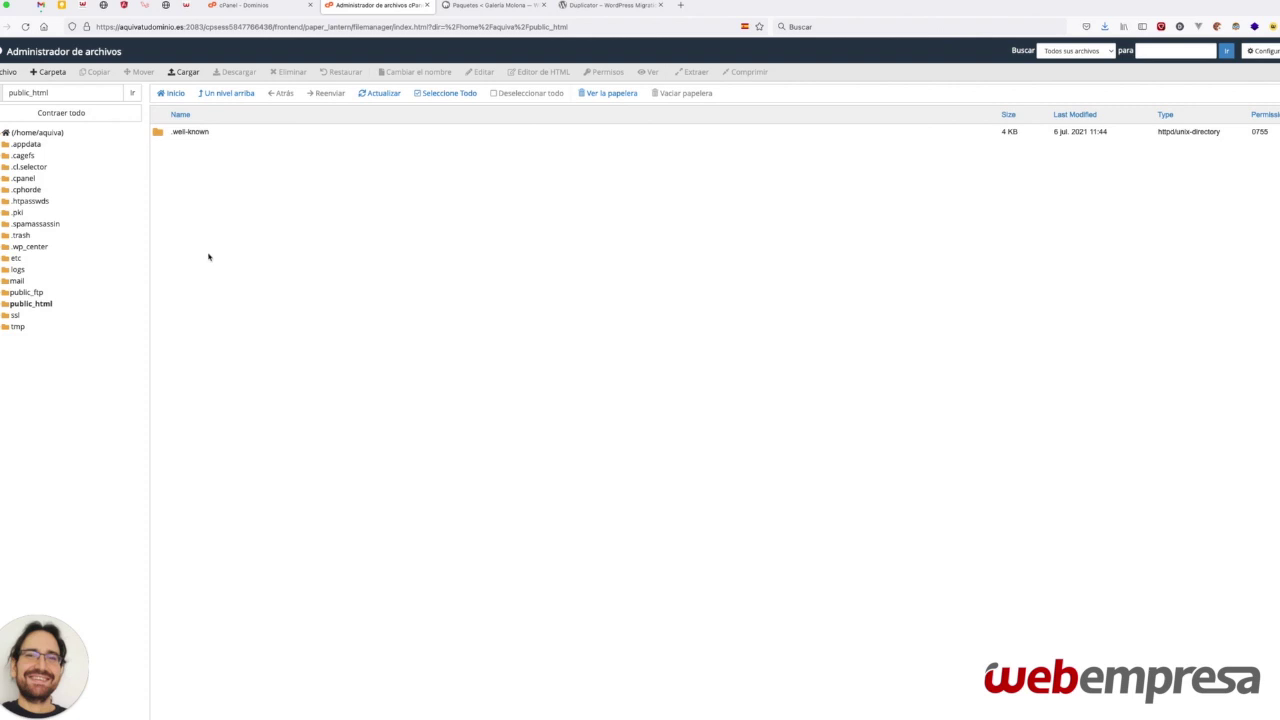
Step: Upload the Duplicator package's archive ZIP from the Descargas folder to public_html
click(184, 72)
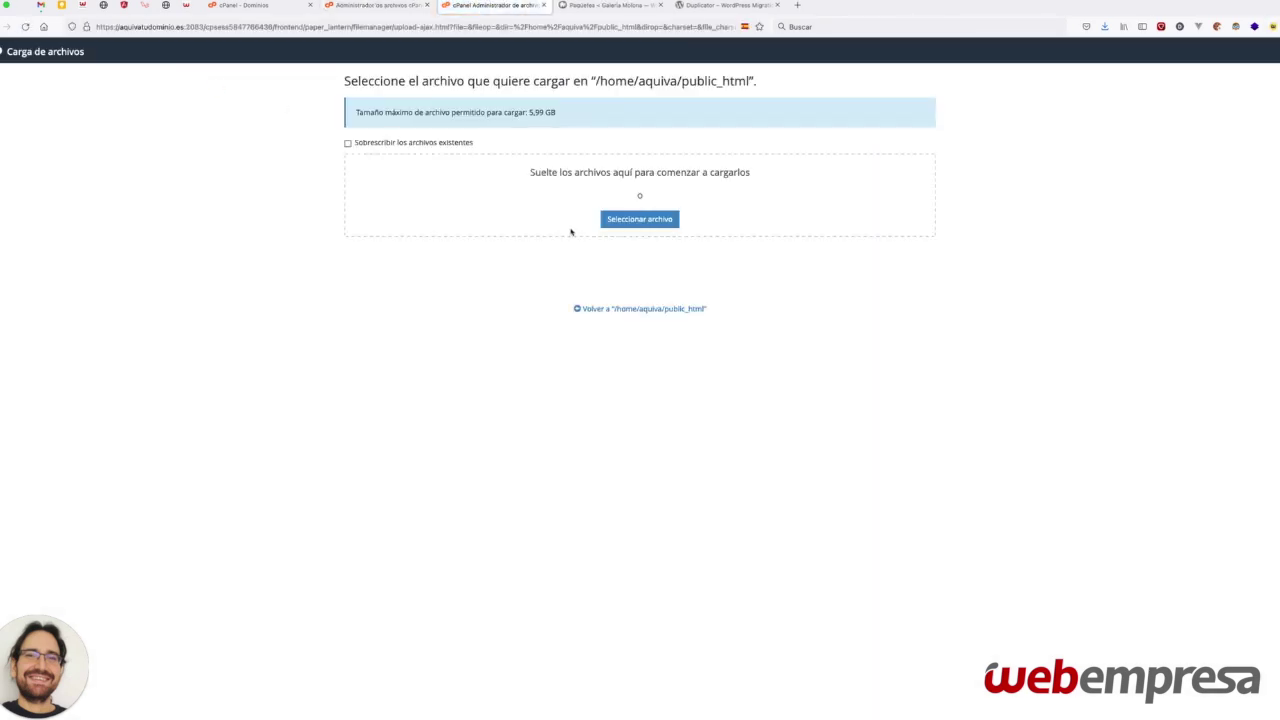
click(635, 222)
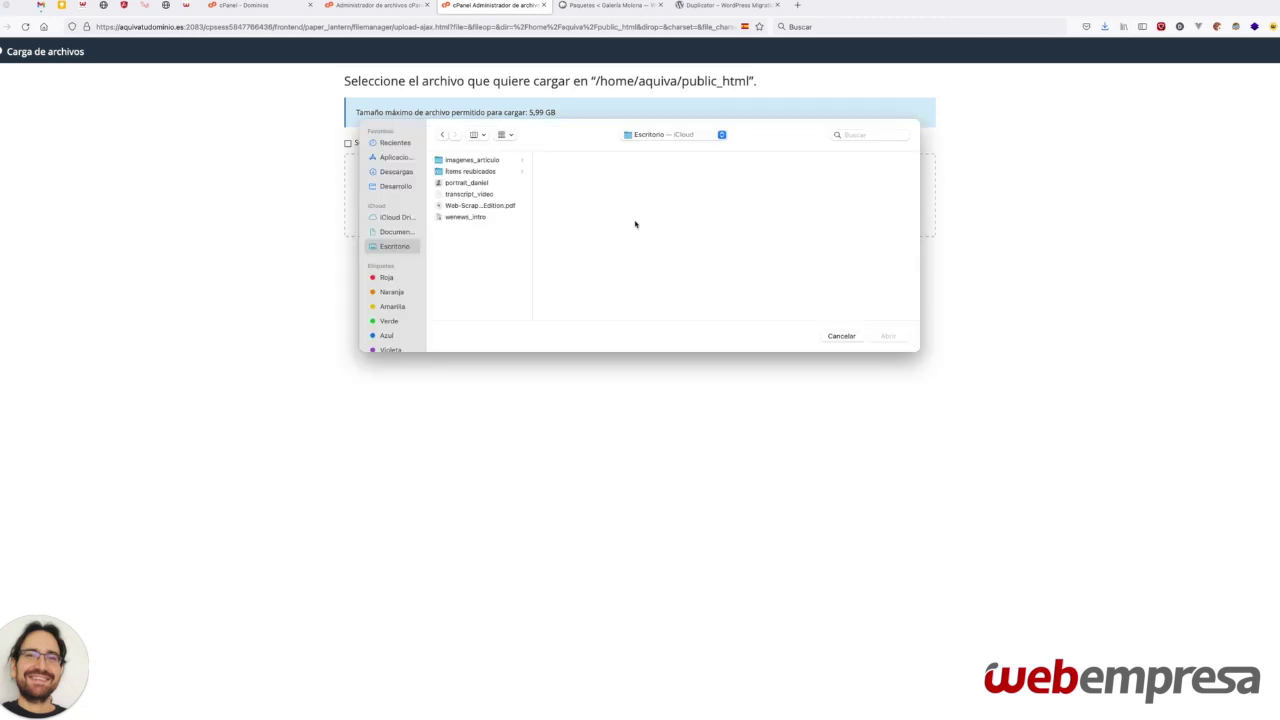
click(397, 171)
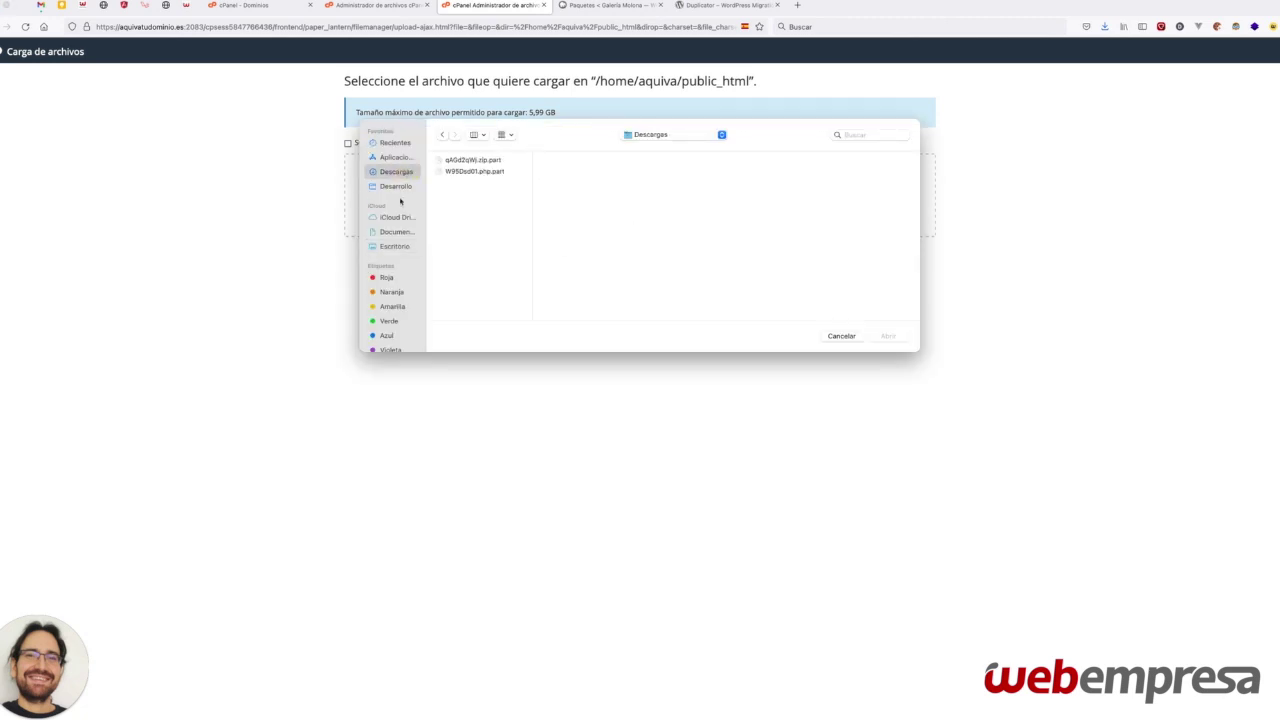
double_click(490, 161)
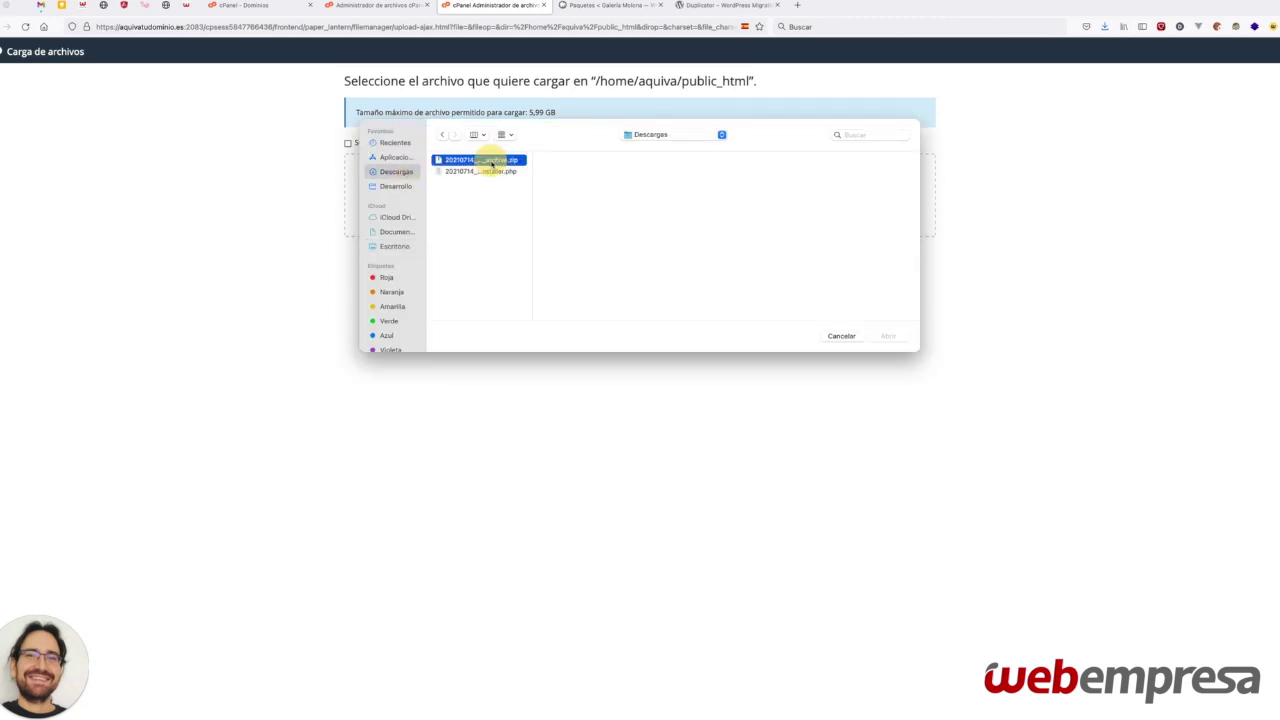
Step: Upload the package's installer PHP file from the same folder to public_html as well
click(617, 222)
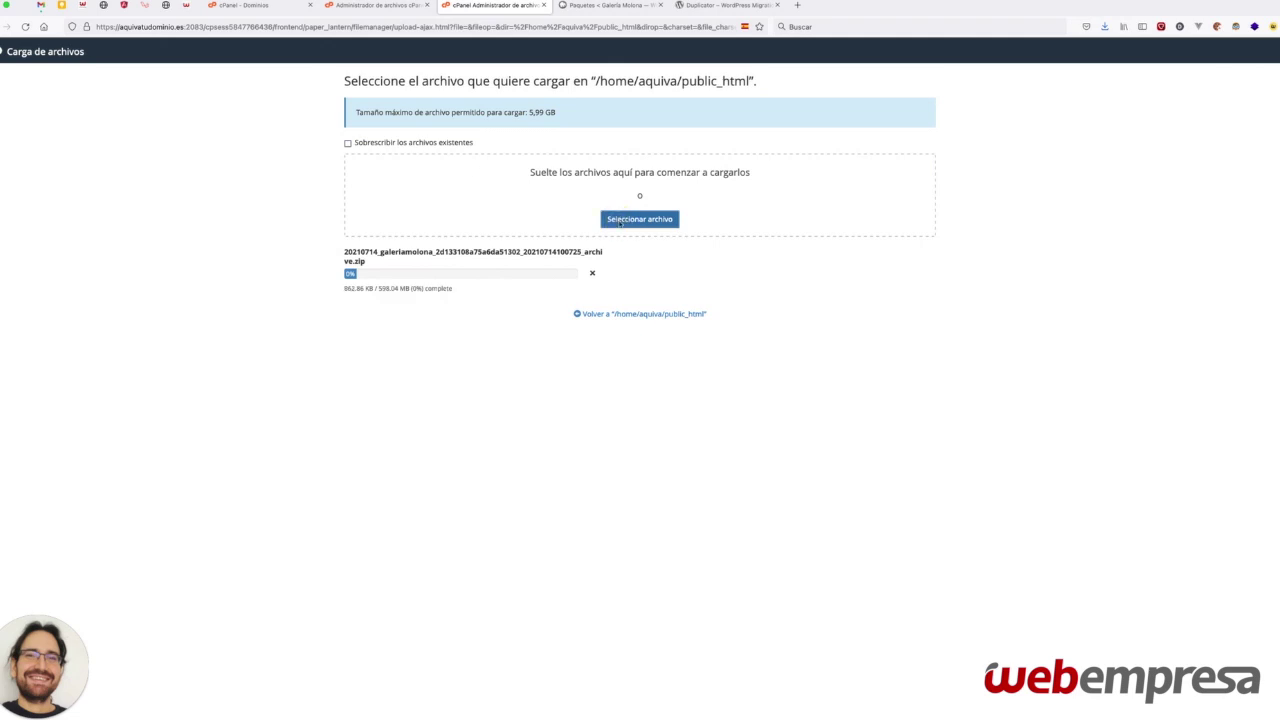
double_click(511, 175)
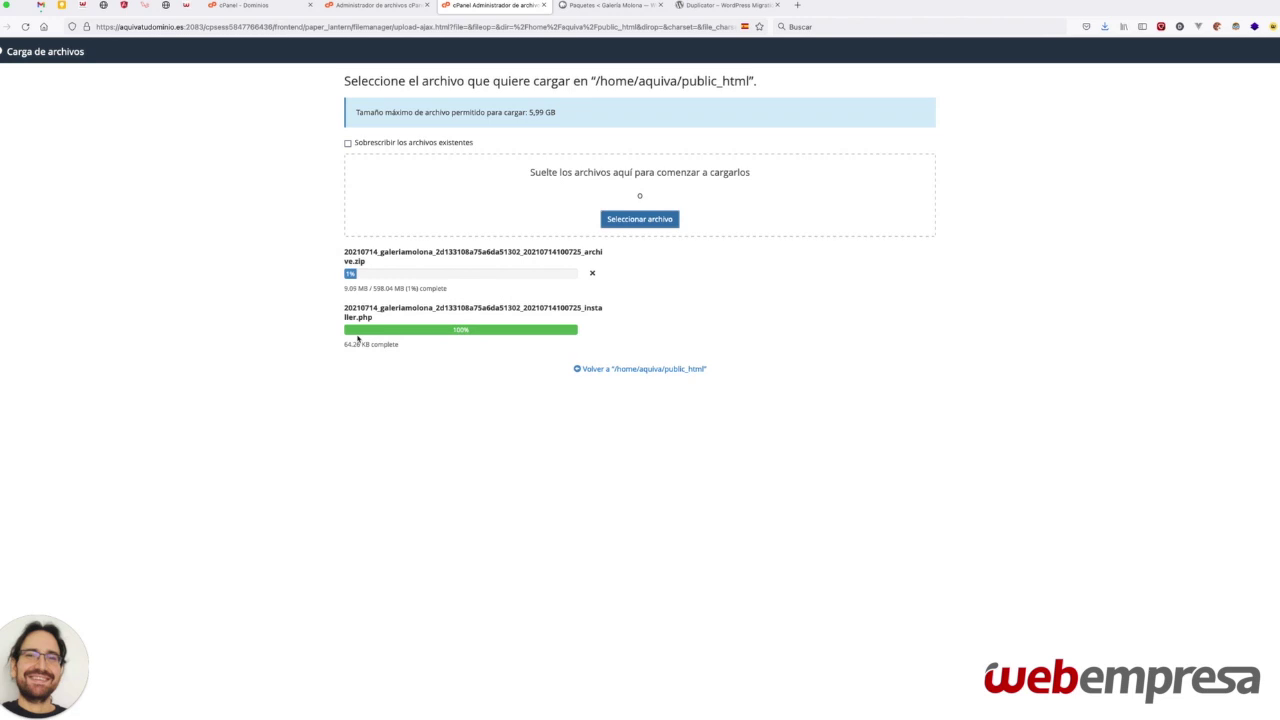
drag(366, 288, 420, 288)
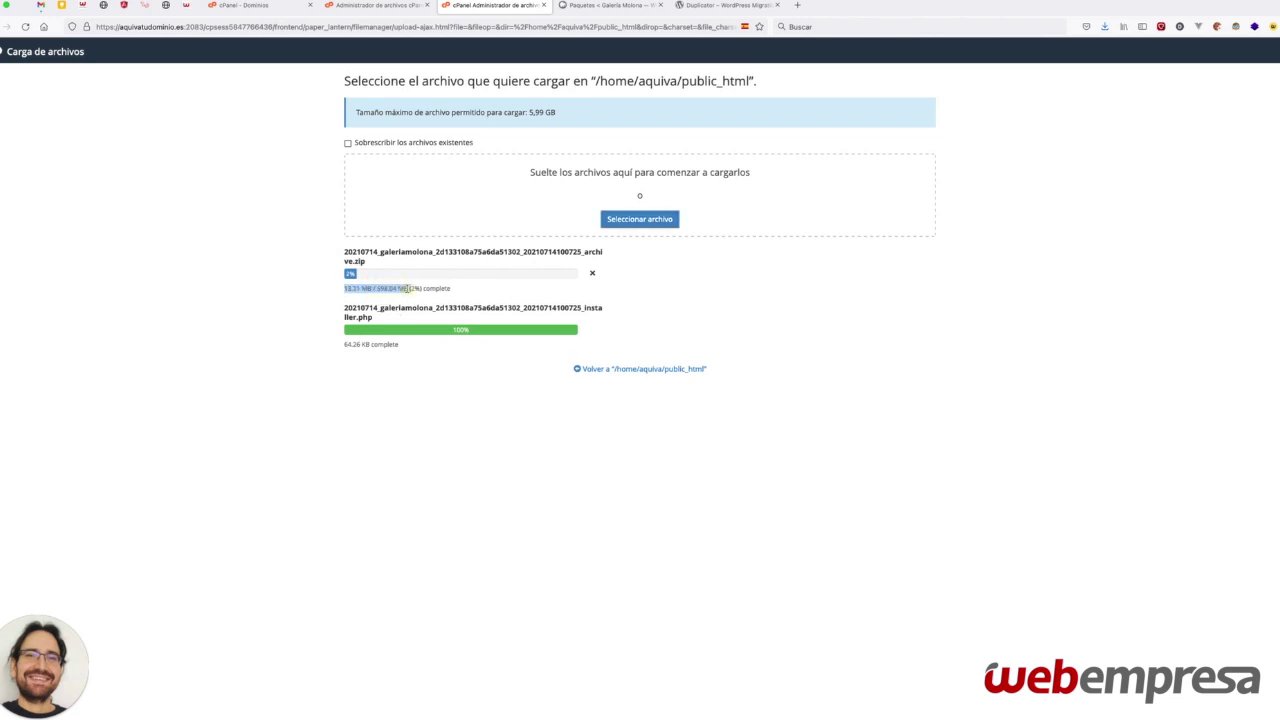
click(180, 355)
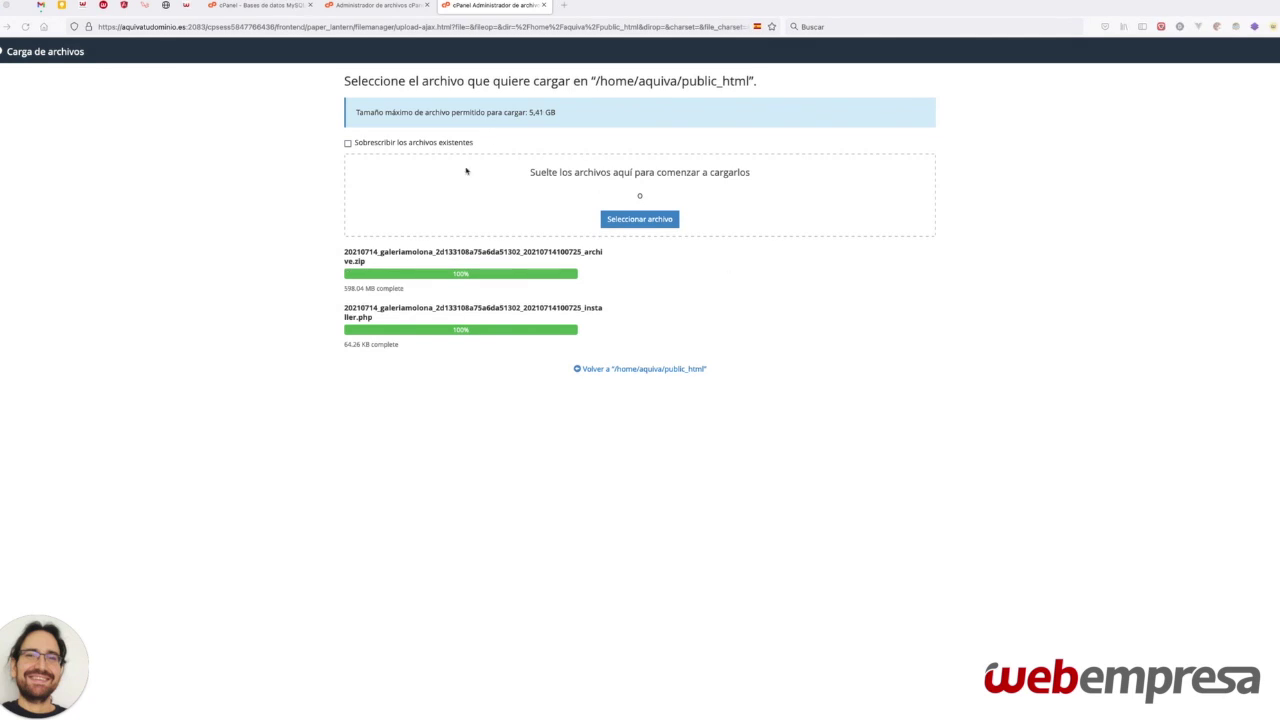
Step: Refresh the public_html file listing and extract the uploaded archive ZIP into /public_html
click(378, 6)
click(380, 93)
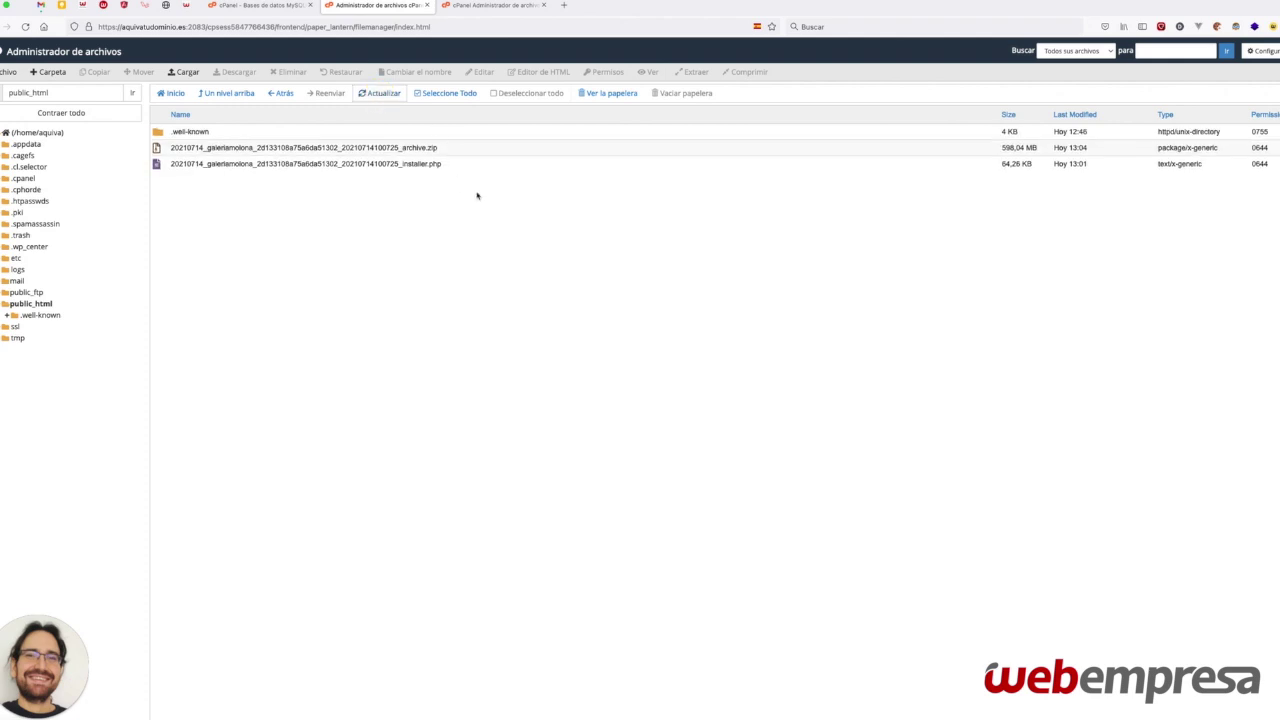
click(472, 149)
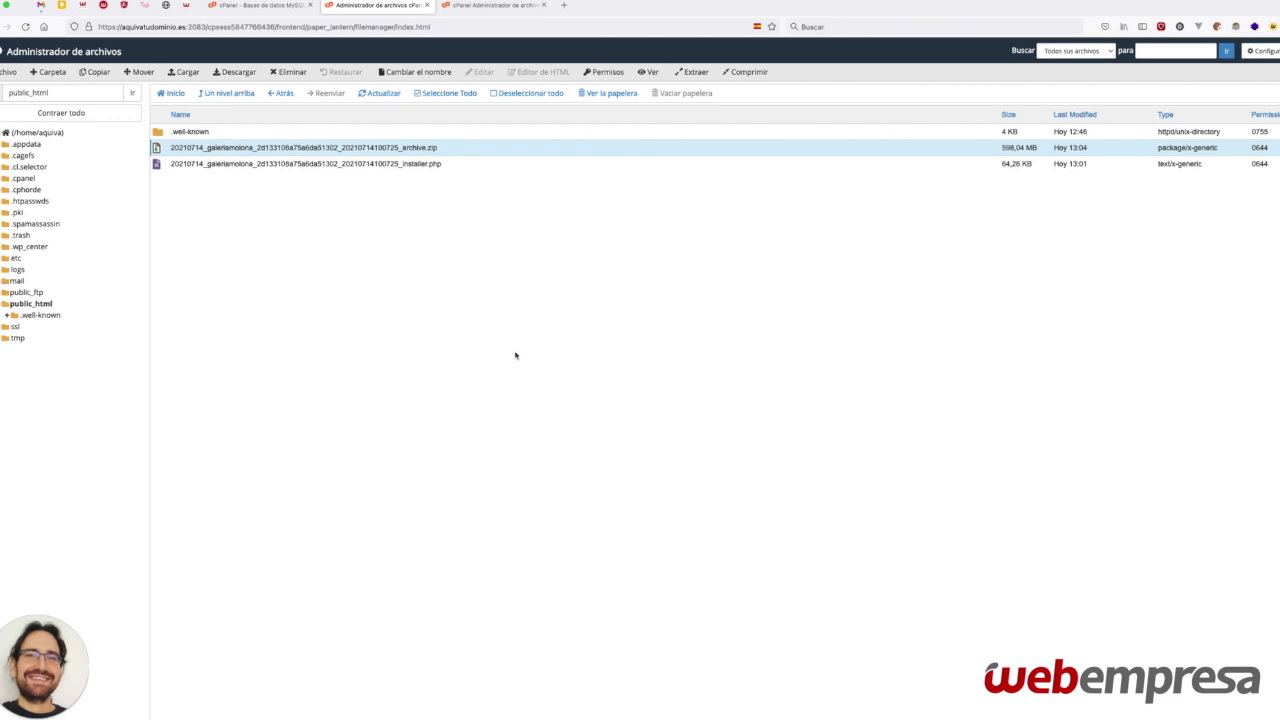
right_click(449, 148)
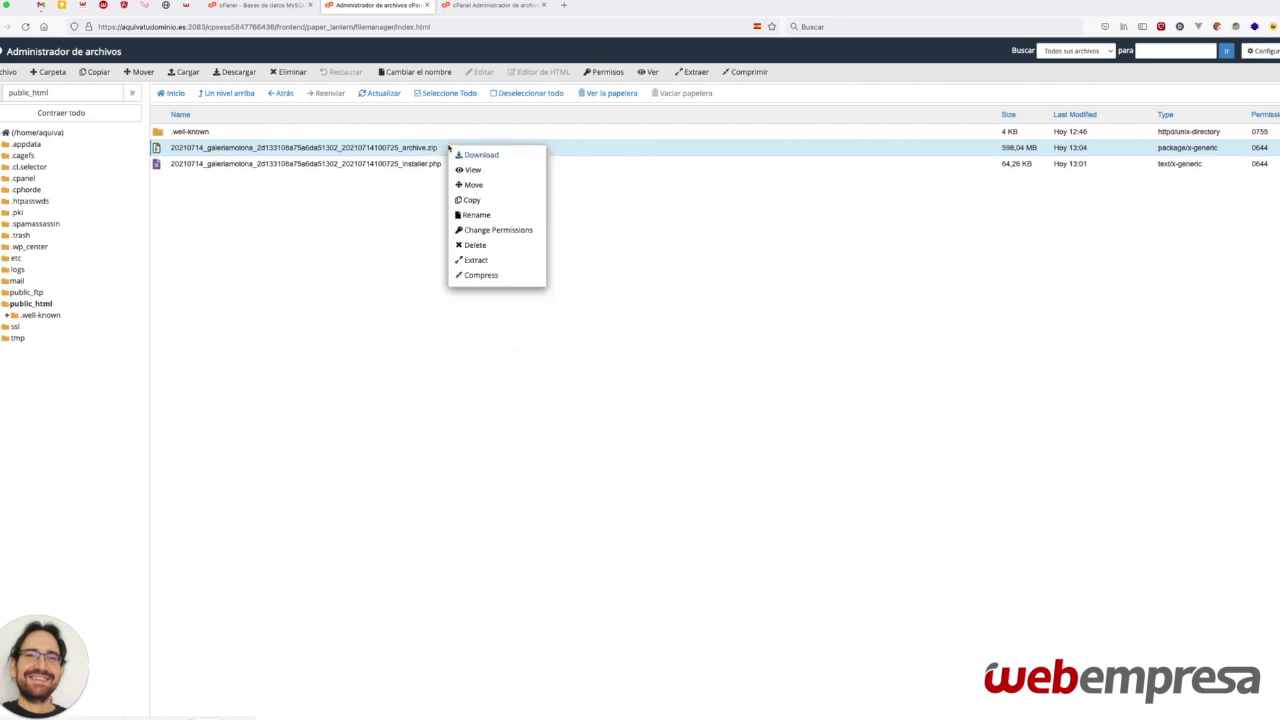
click(476, 260)
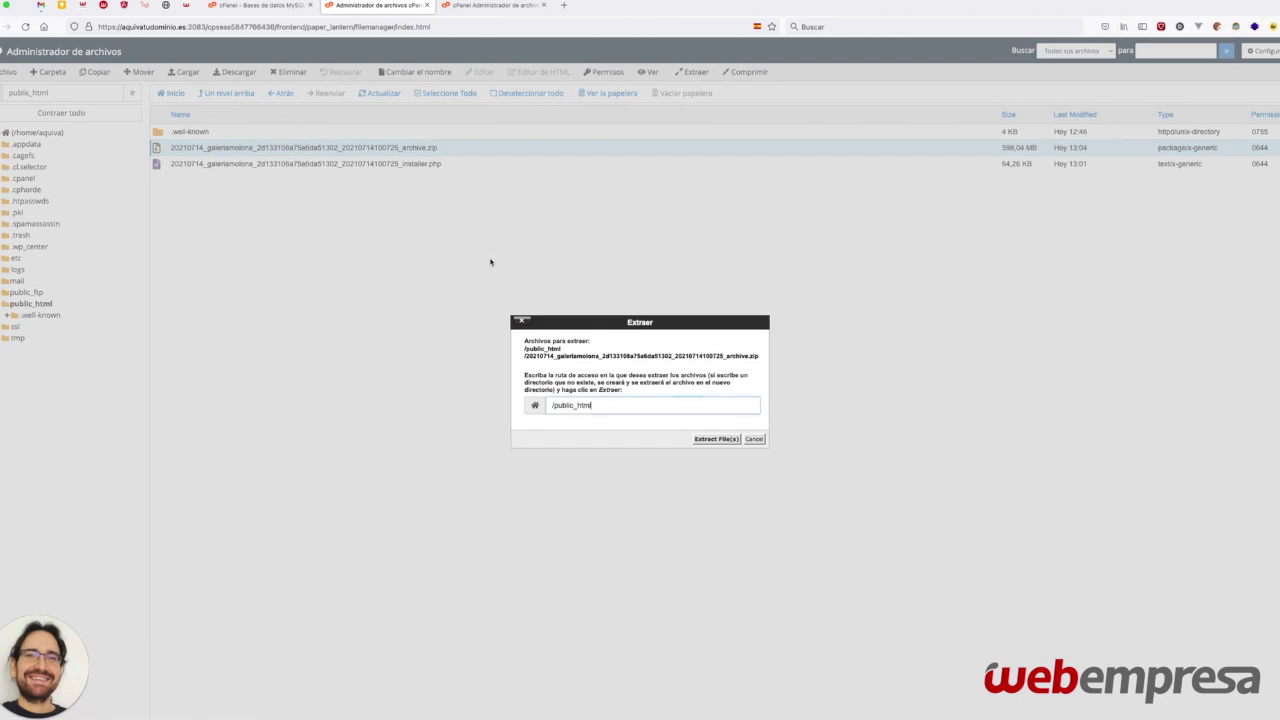
click(716, 440)
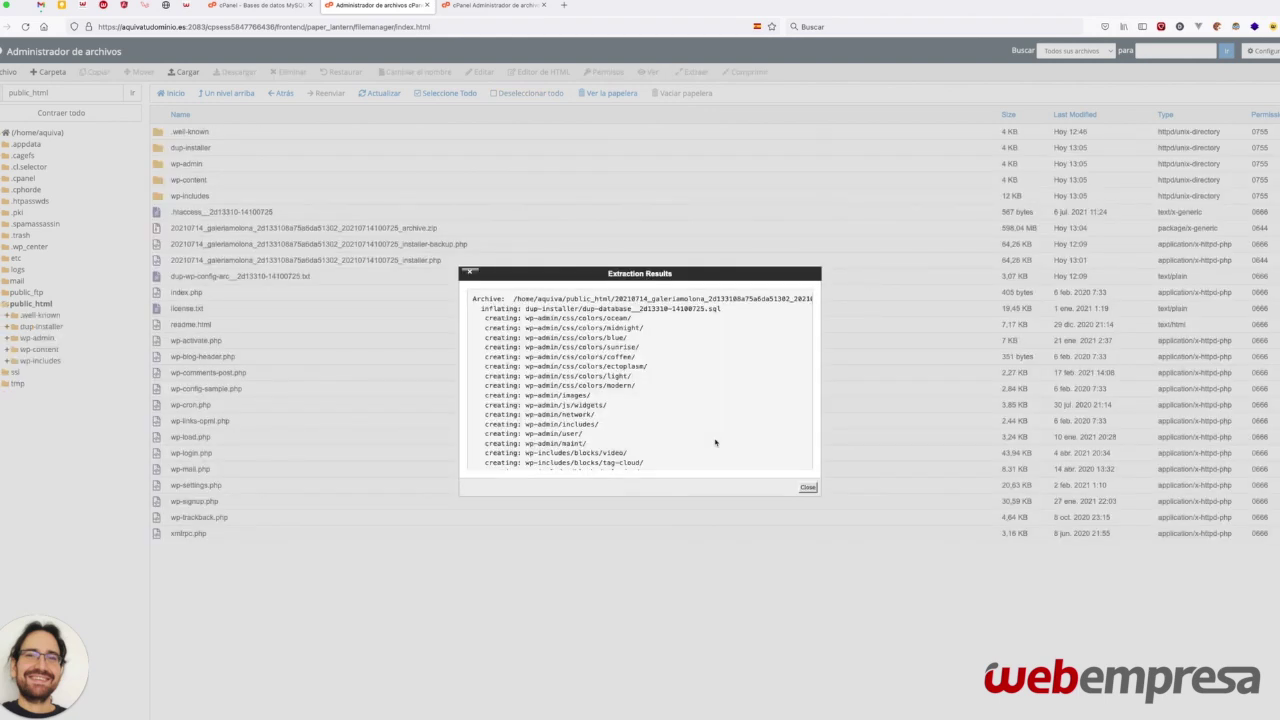
click(808, 487)
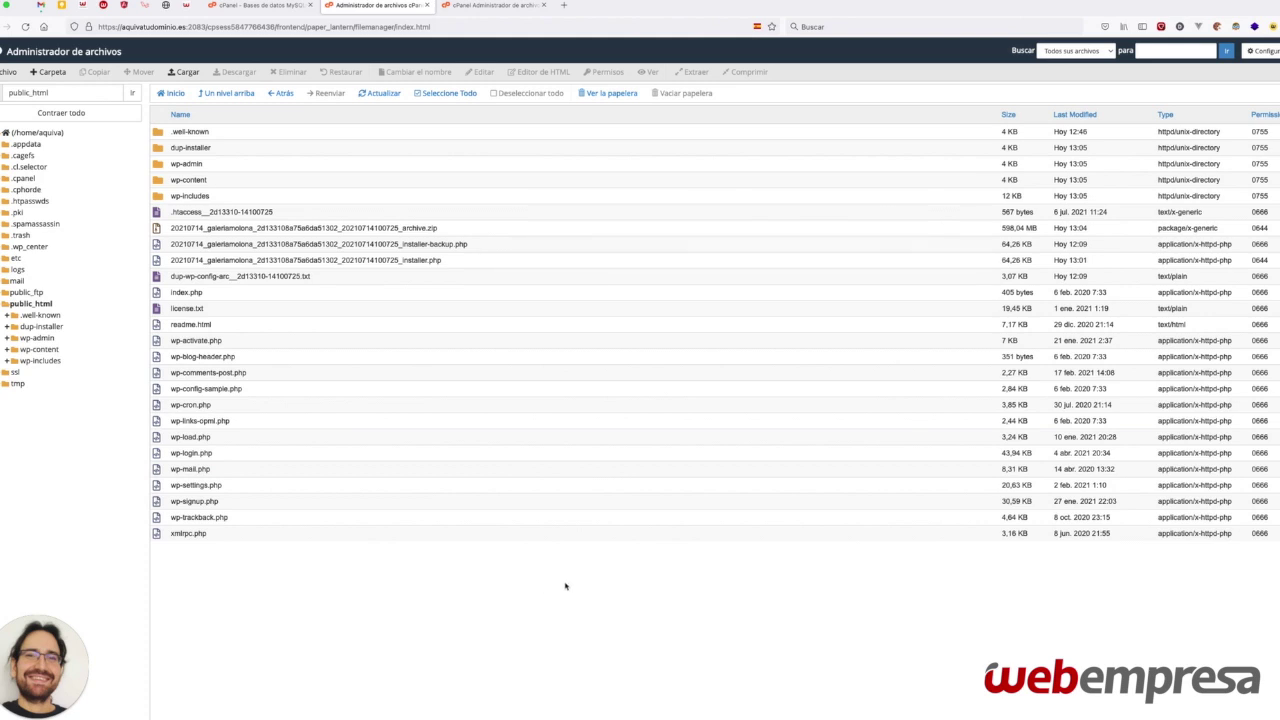
click(495, 5)
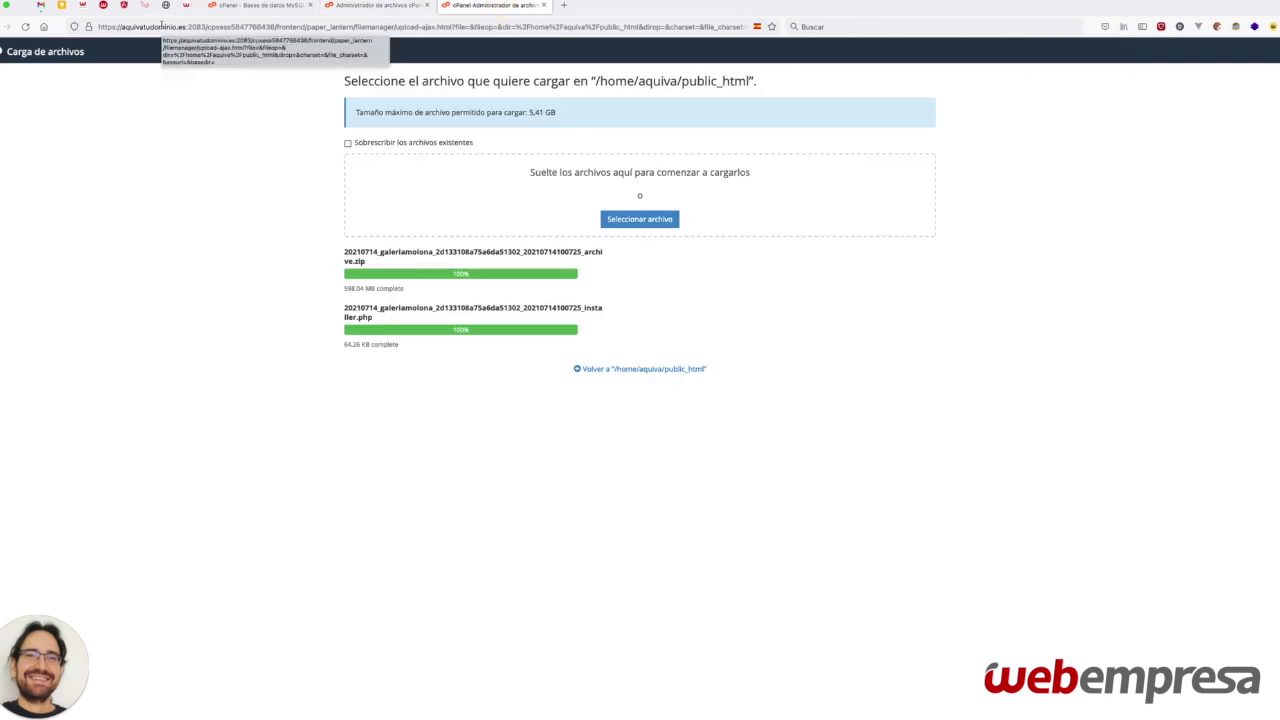
click(361, 7)
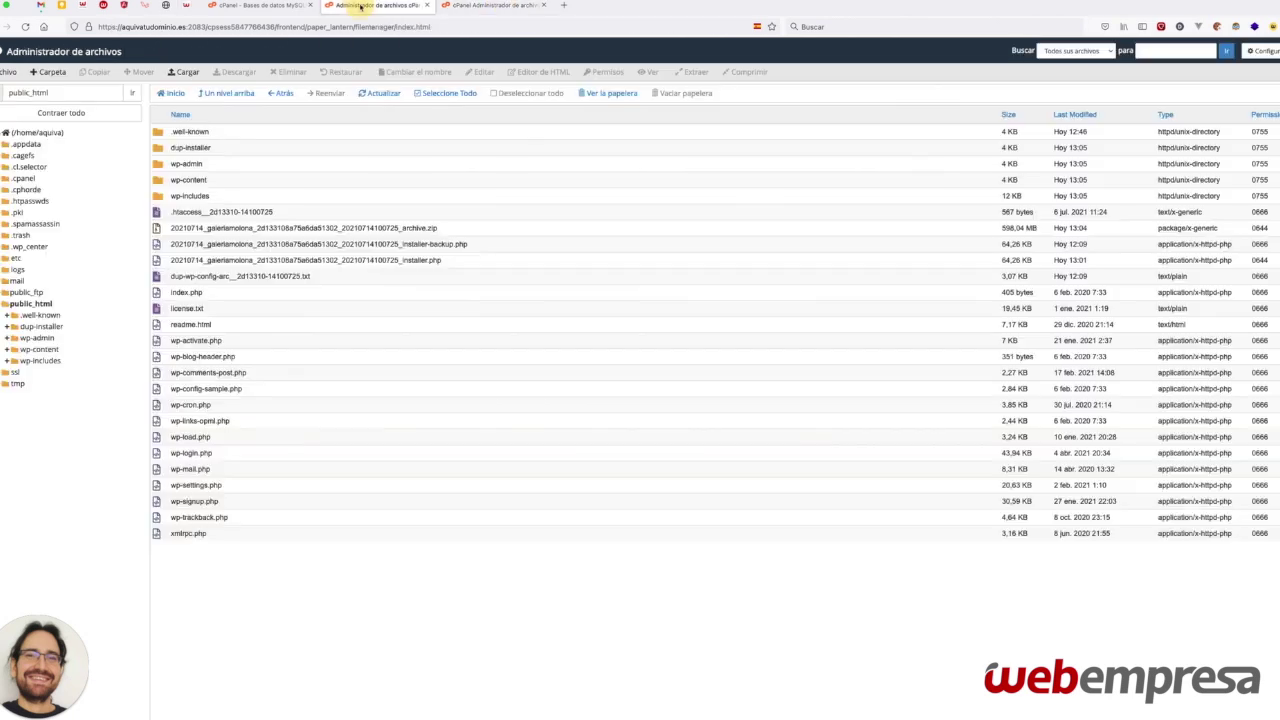
click(416, 260)
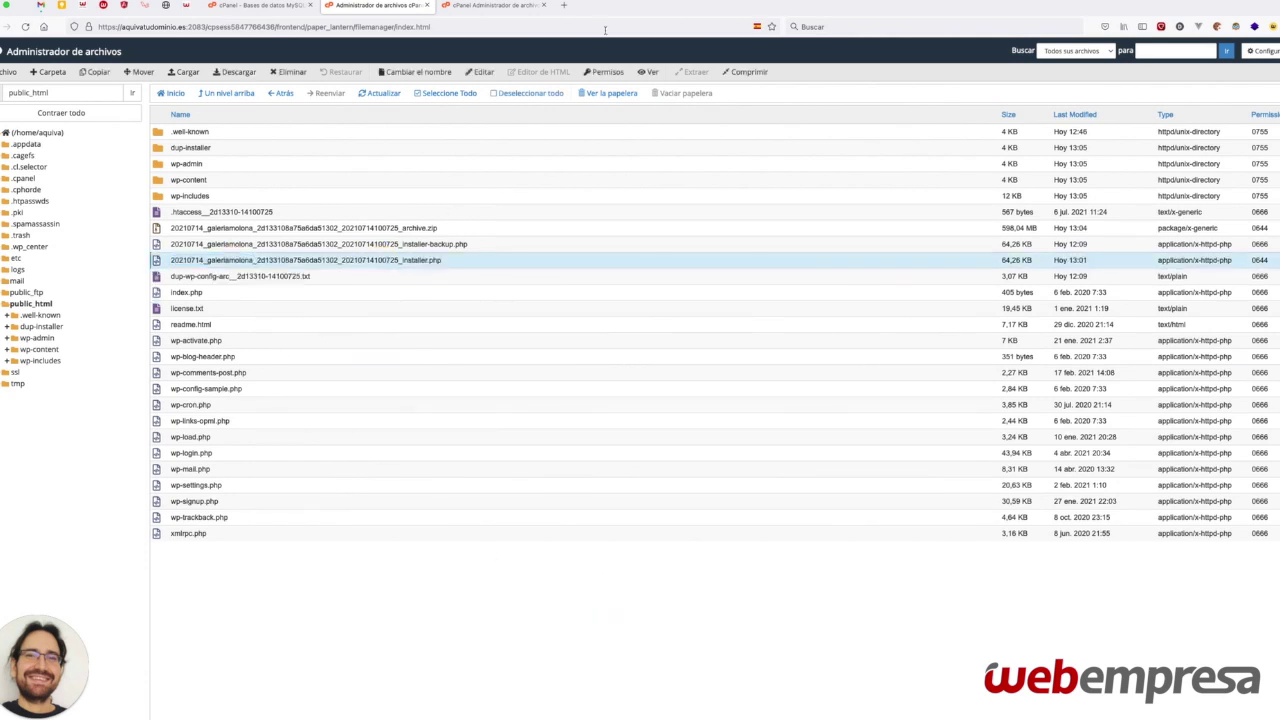
click(490, 6)
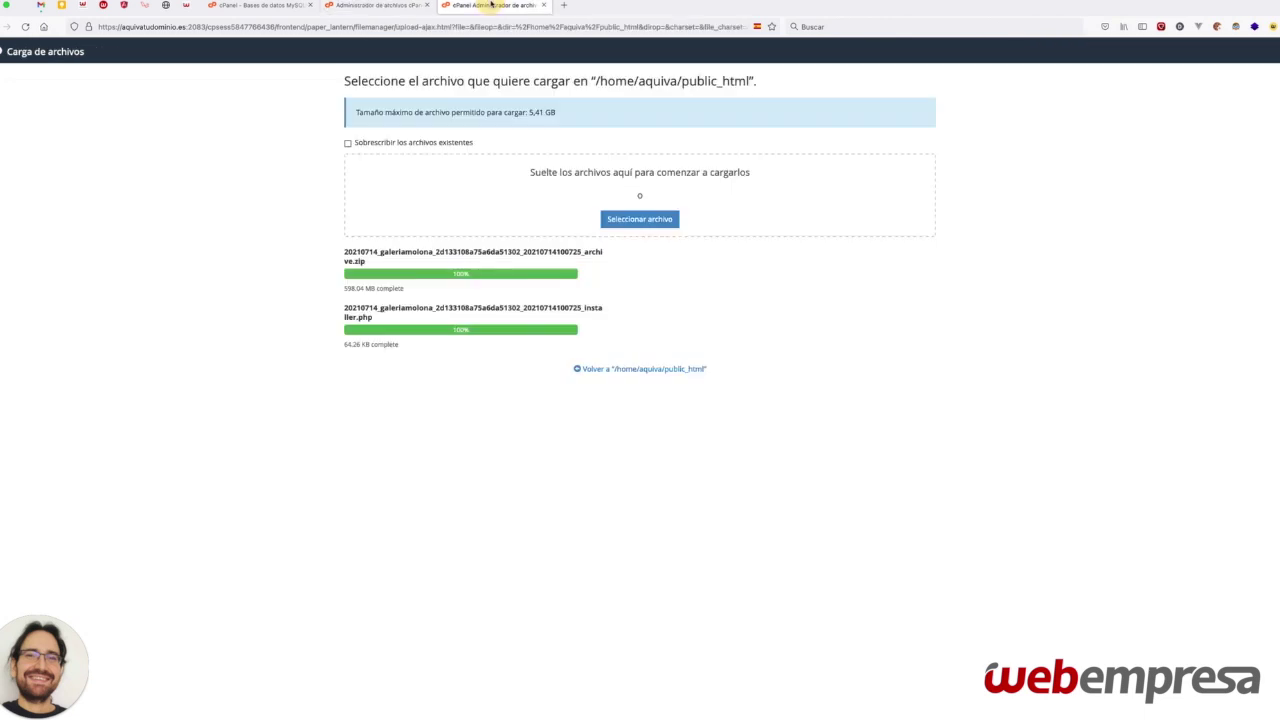
click(184, 27)
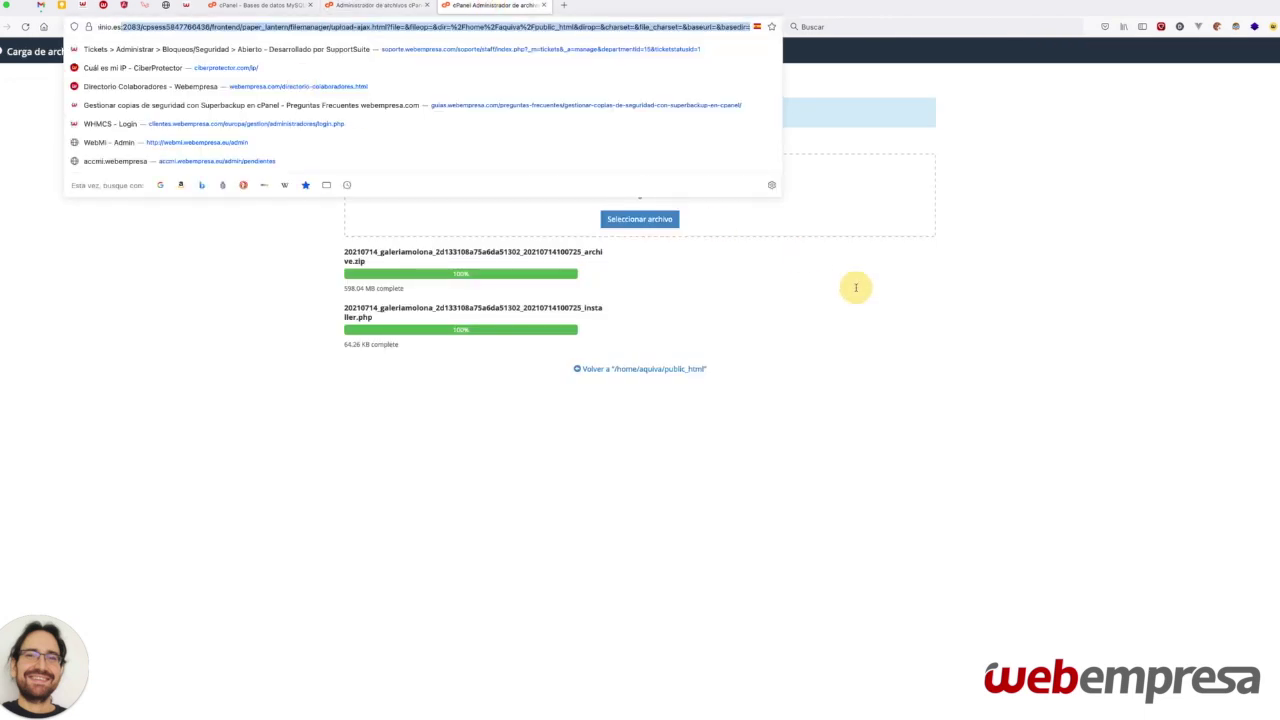
text(https://aquivatudominio.es/)
key(ctrl+v)
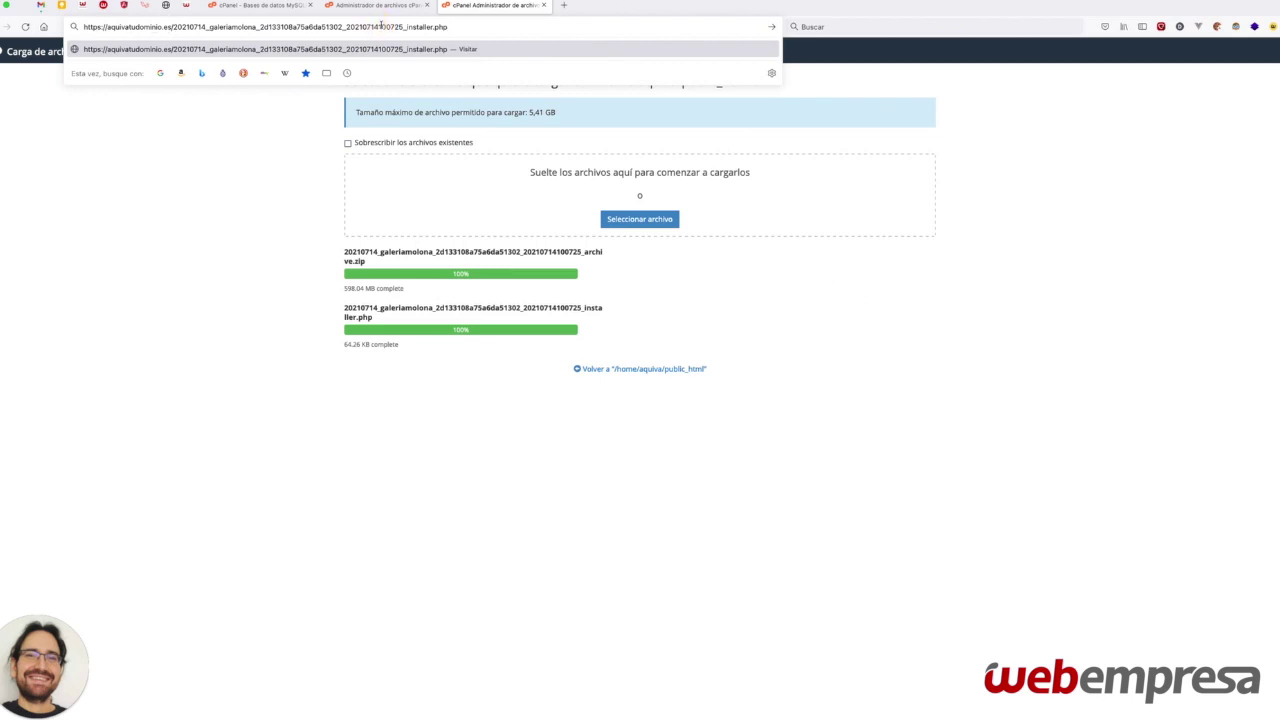
key(Return)
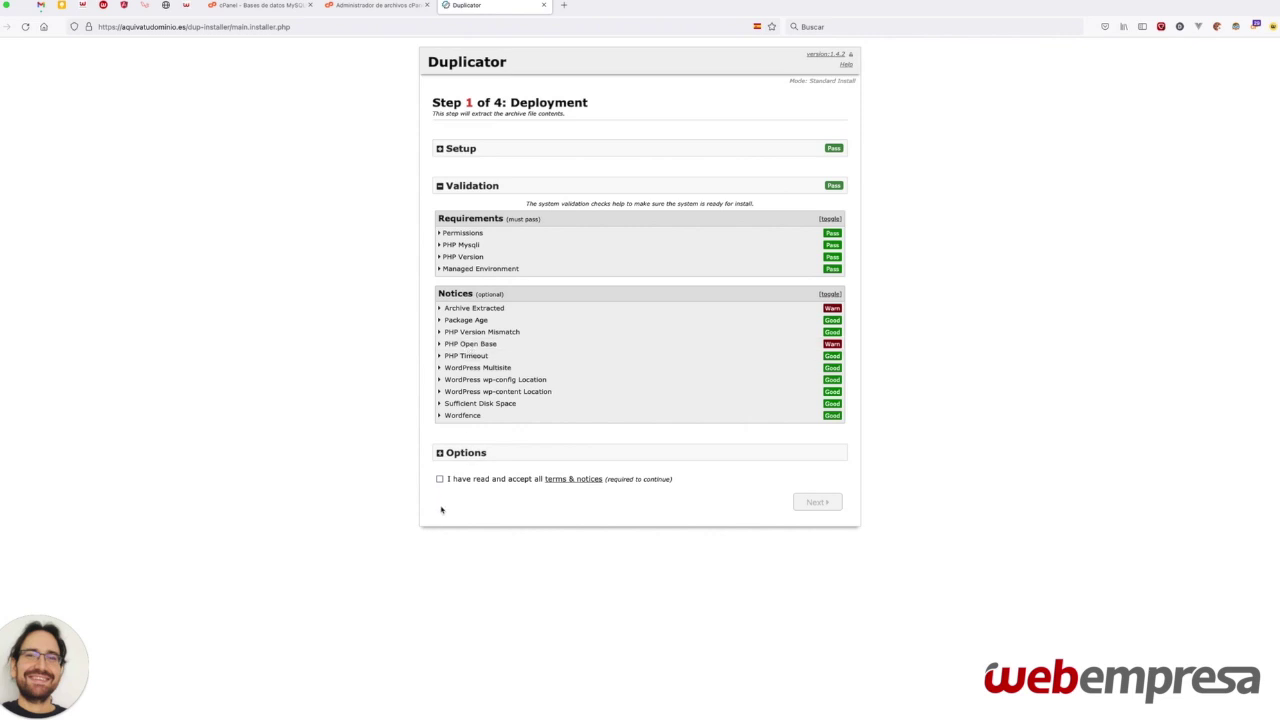
Step: Set the deployment's extraction option to Manual Archive Extraction, accept the terms and notices, and proceed to the database stage
click(470, 455)
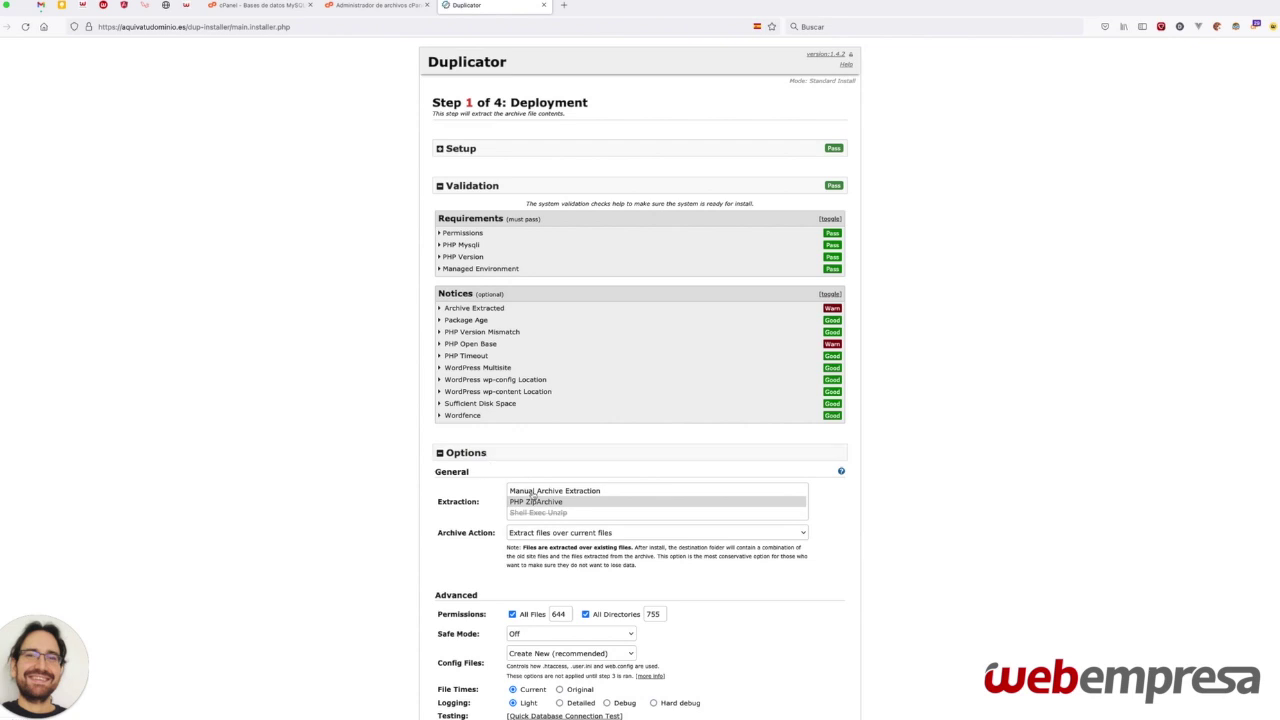
click(533, 492)
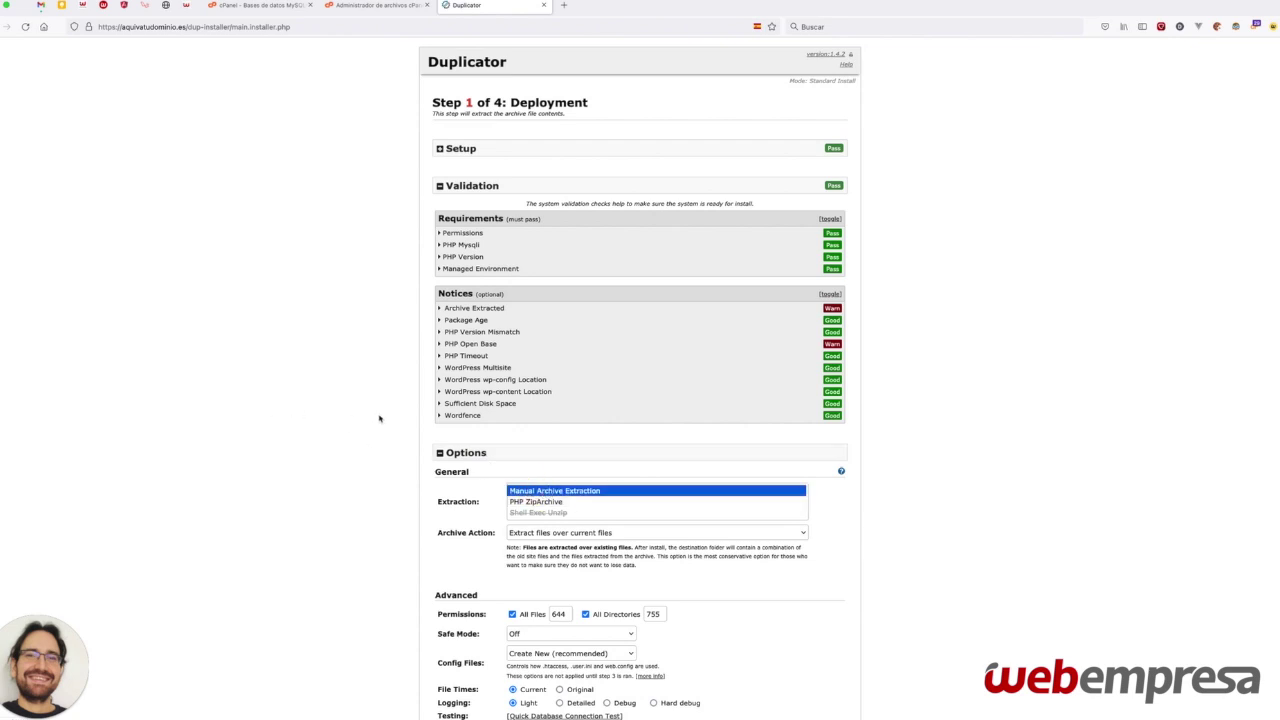
scroll(380, 418, down, 1)
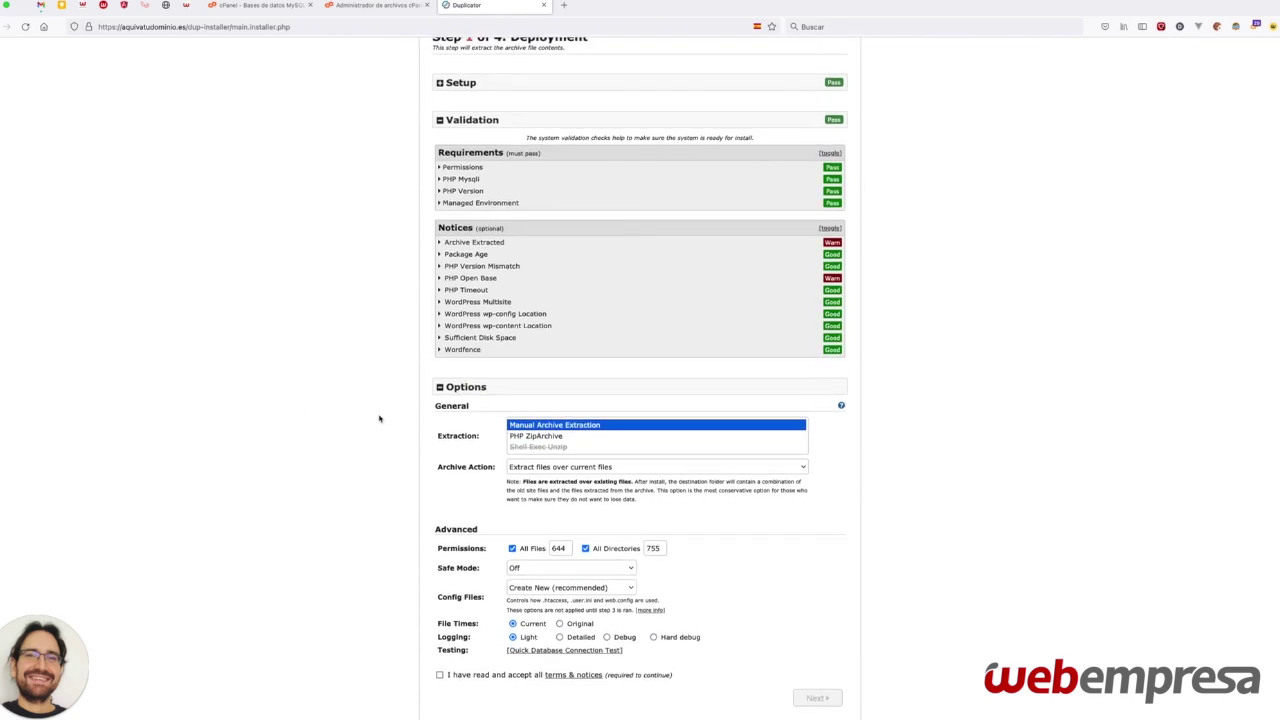
click(439, 675)
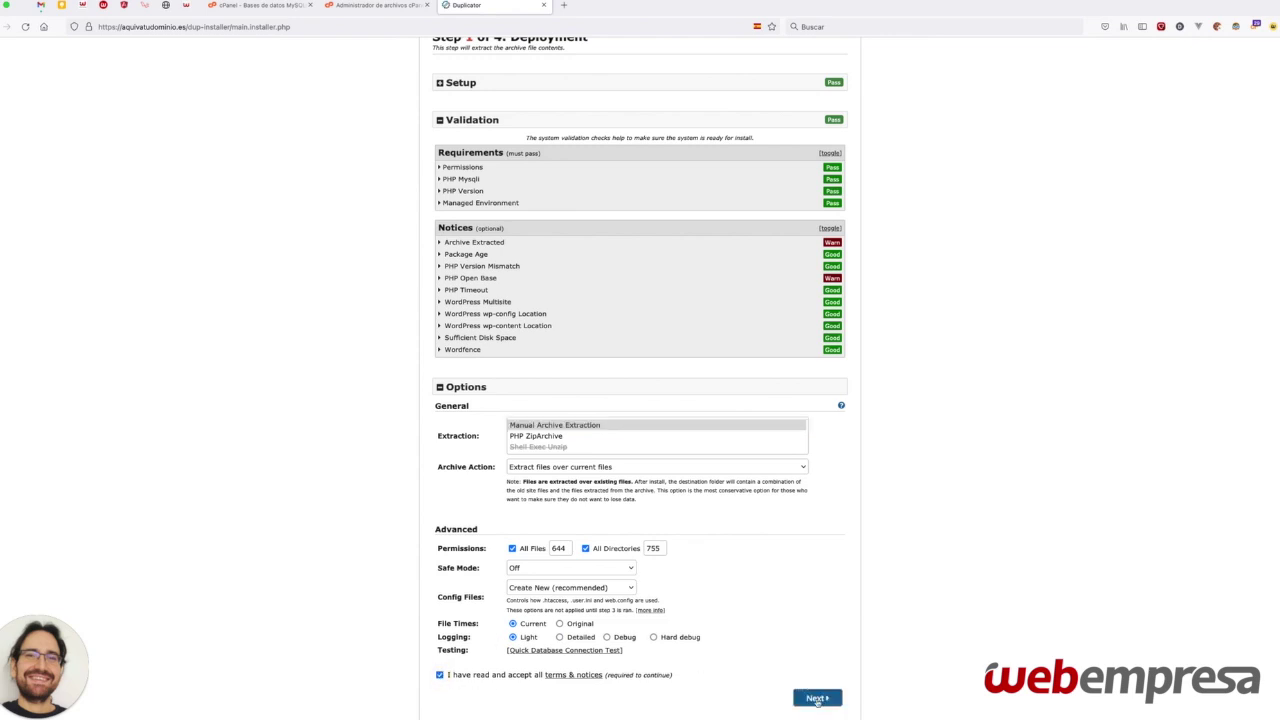
click(817, 698)
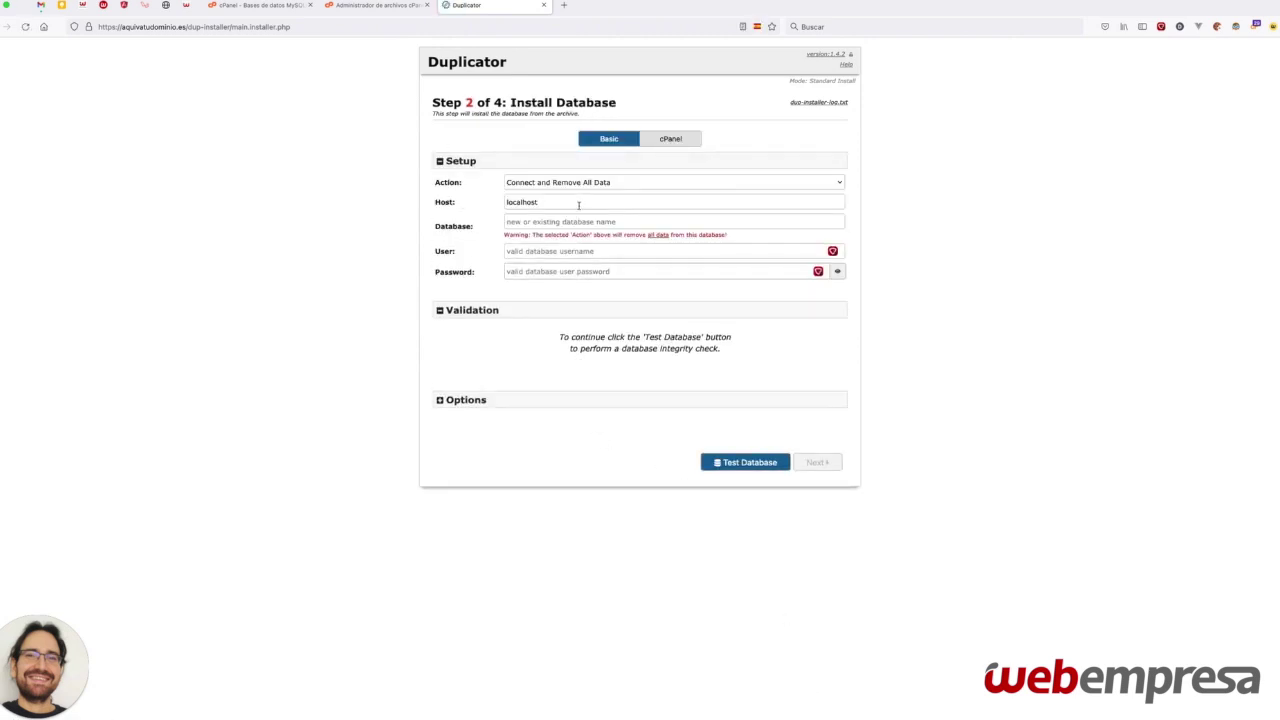
Step: Fill in the installer's database setup with aquiva_galeria, copied from cPanel, as database and user, and paste the database user's password
click(268, 6)
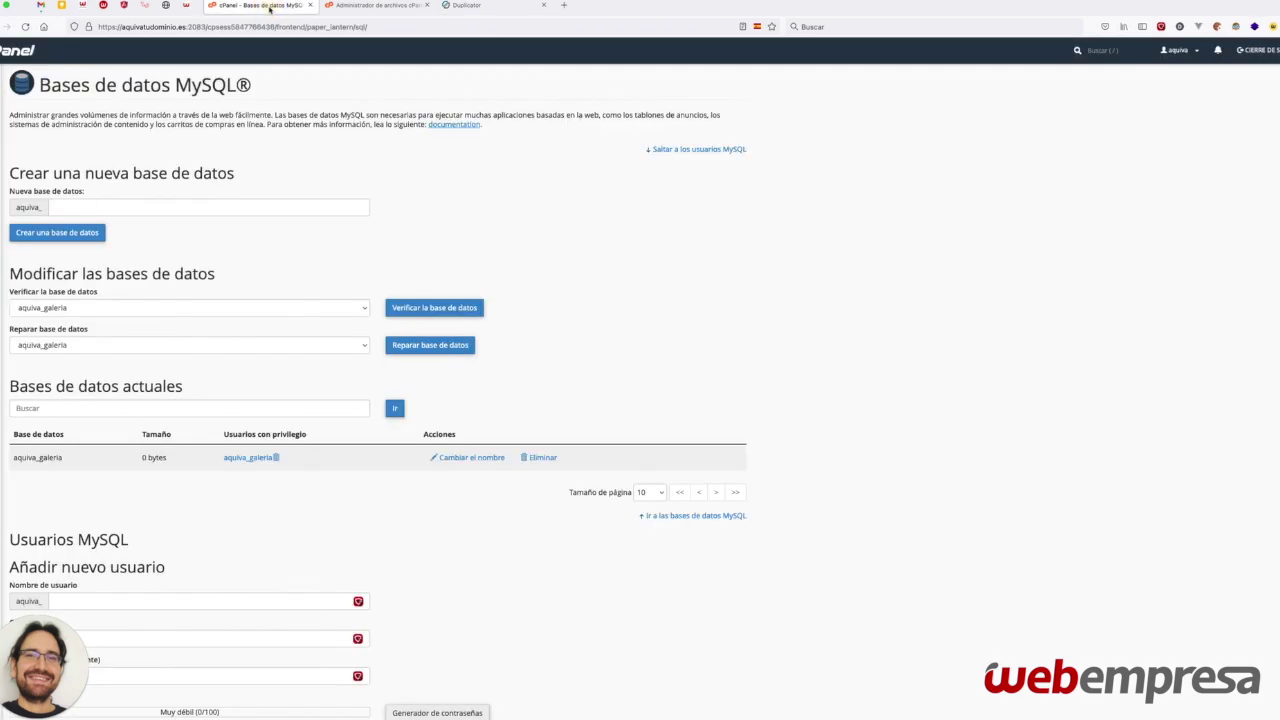
double_click(36, 458)
key(ctrl+c)
click(468, 6)
click(524, 221)
key(ctrl+v)
click(525, 251)
key(ctrl+v)
click(527, 272)
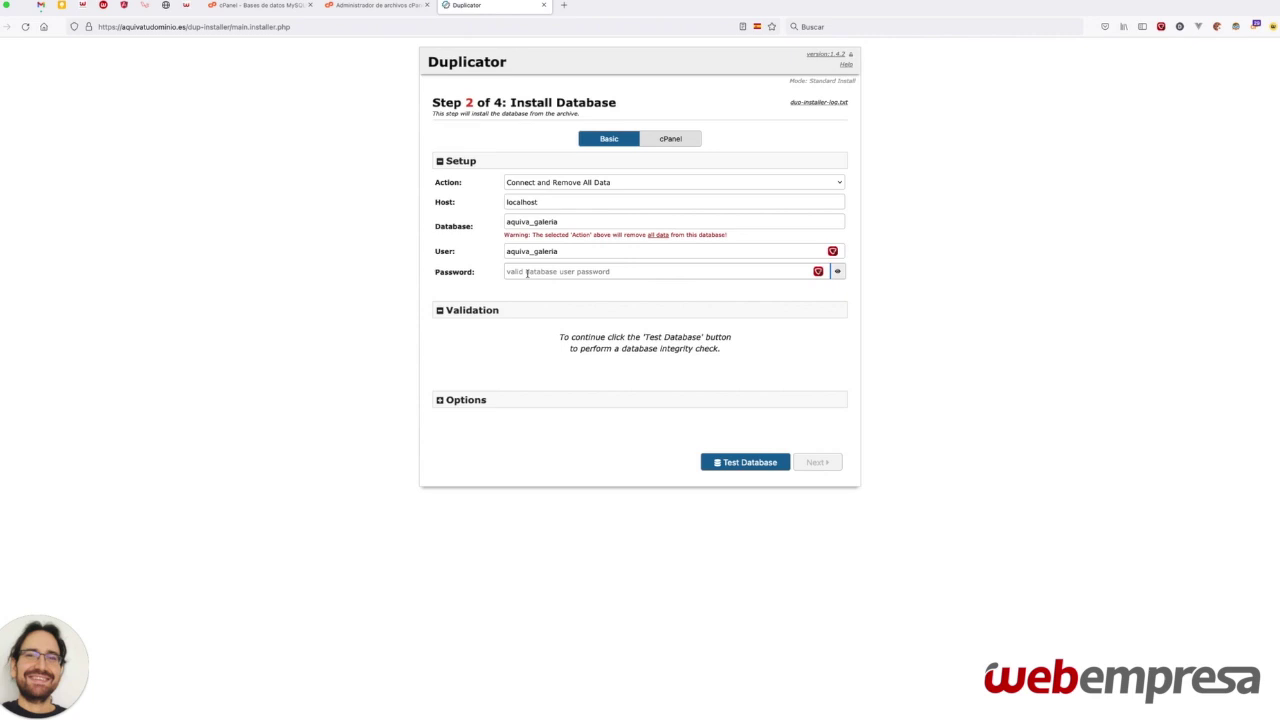
key(ctrl+v)
Step: Test the database connection and run the installer through the database and data-update stages, keeping the proposed site title, URL and path
click(730, 462)
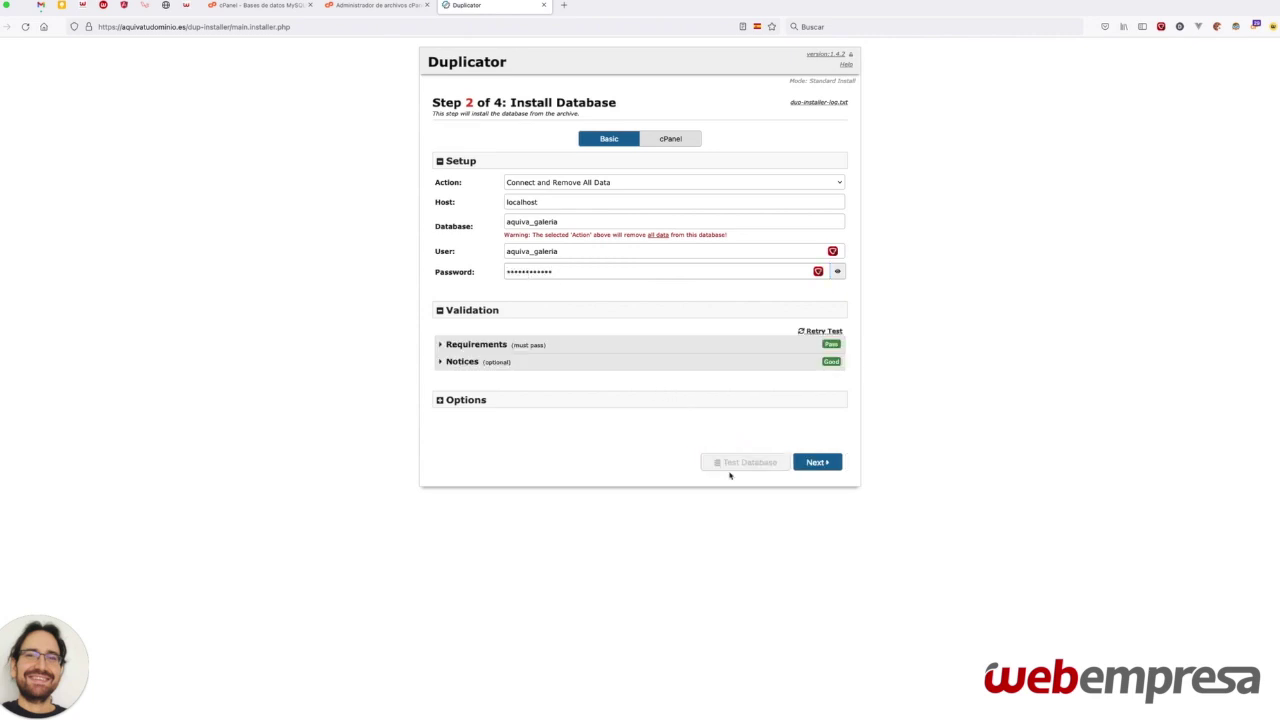
click(829, 462)
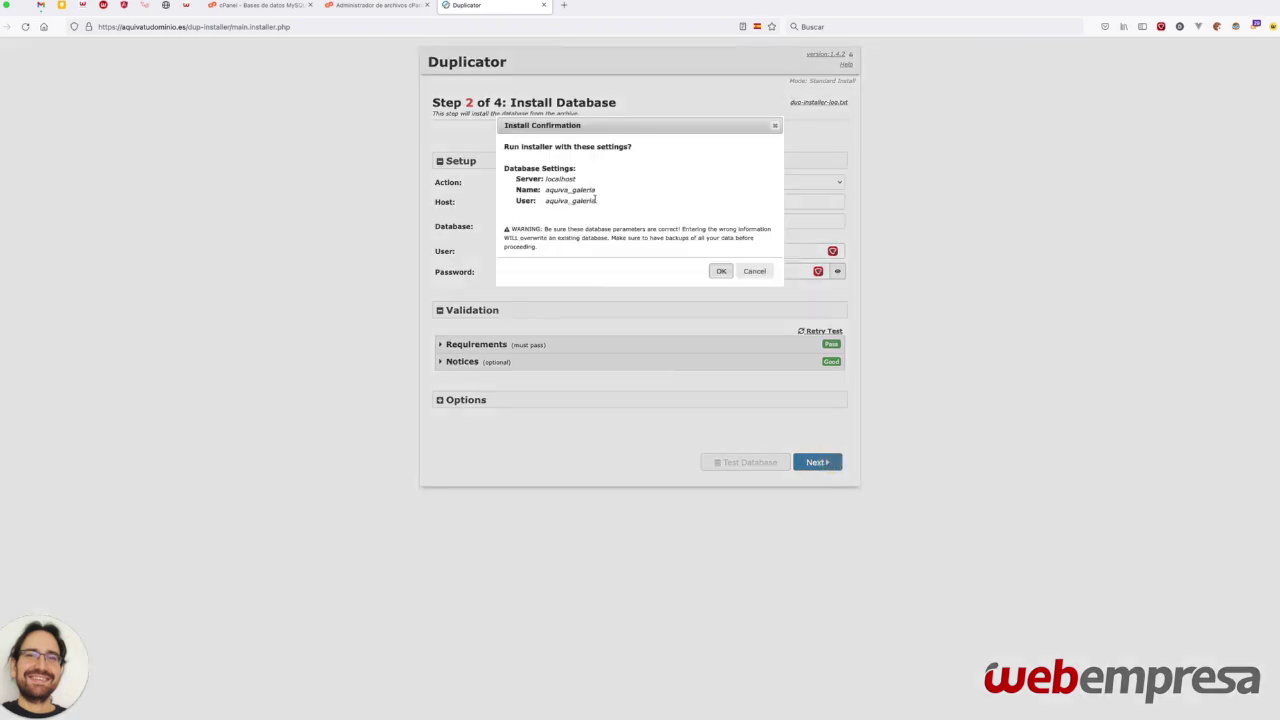
click(719, 272)
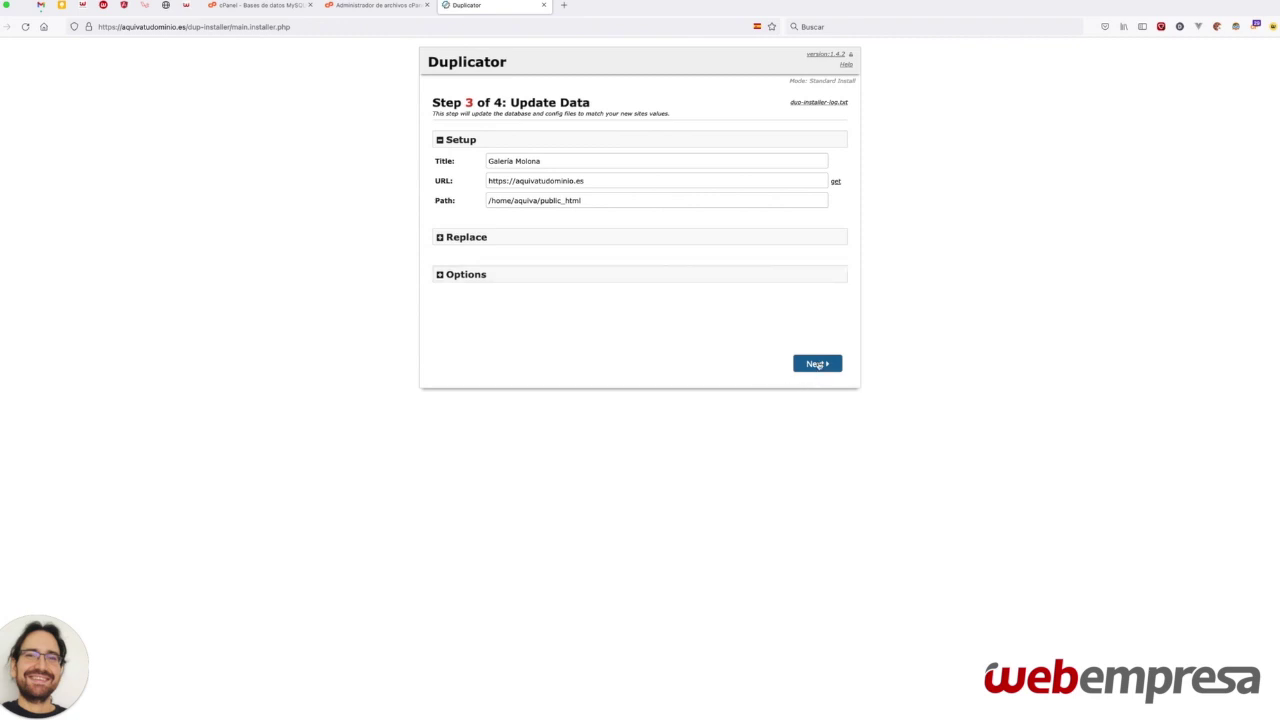
click(818, 364)
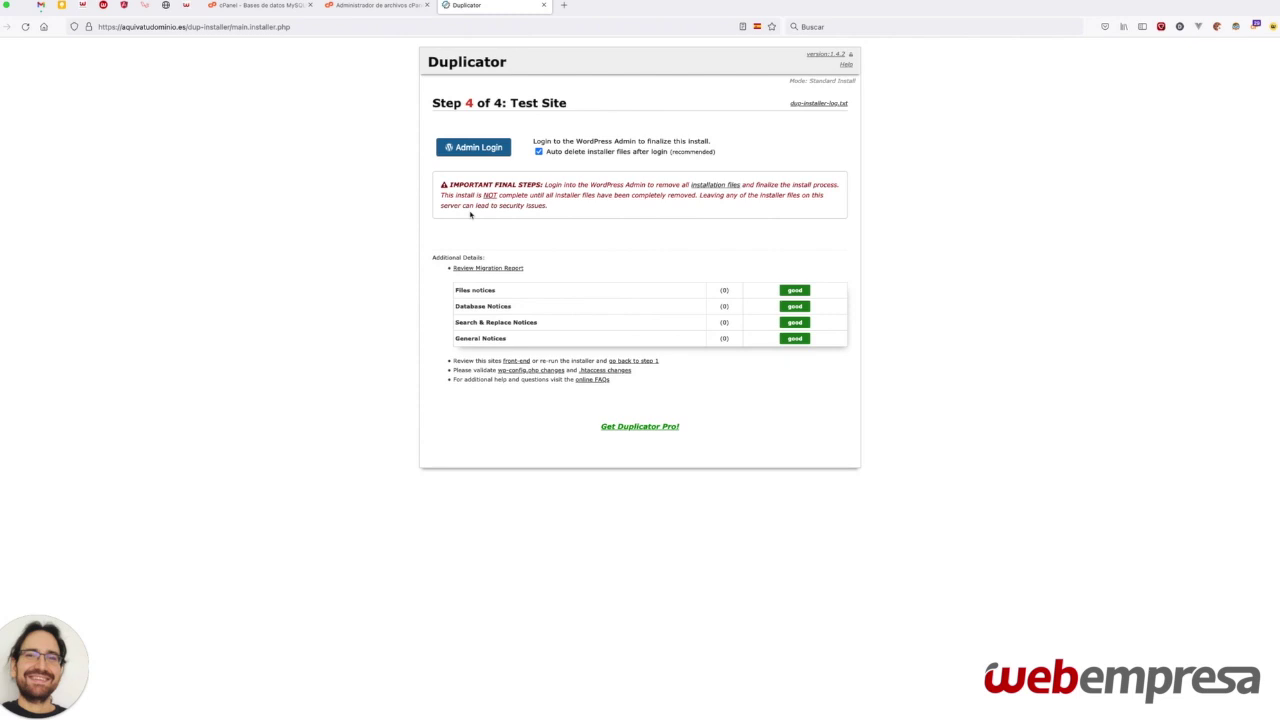
Step: Open the WordPress admin login from the installer's final stage and check the domain in its address
click(492, 147)
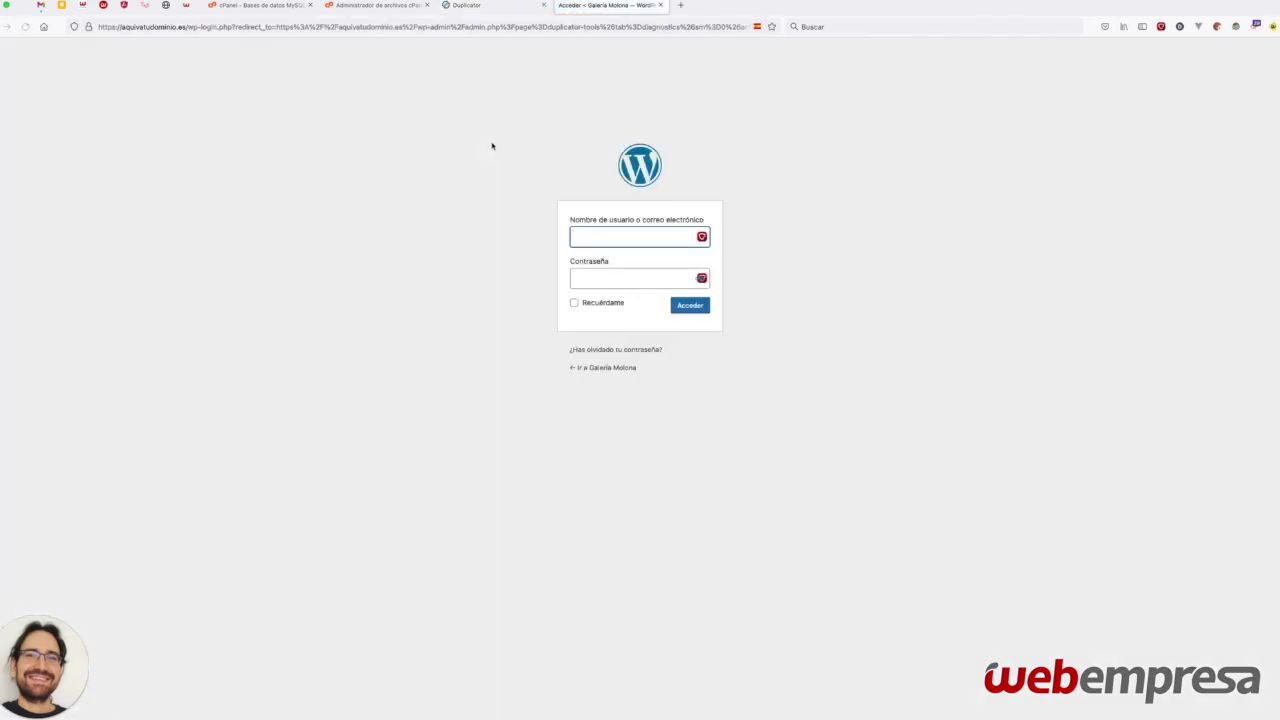
click(181, 27)
click(183, 27)
drag(186, 27, 135, 27)
click(208, 326)
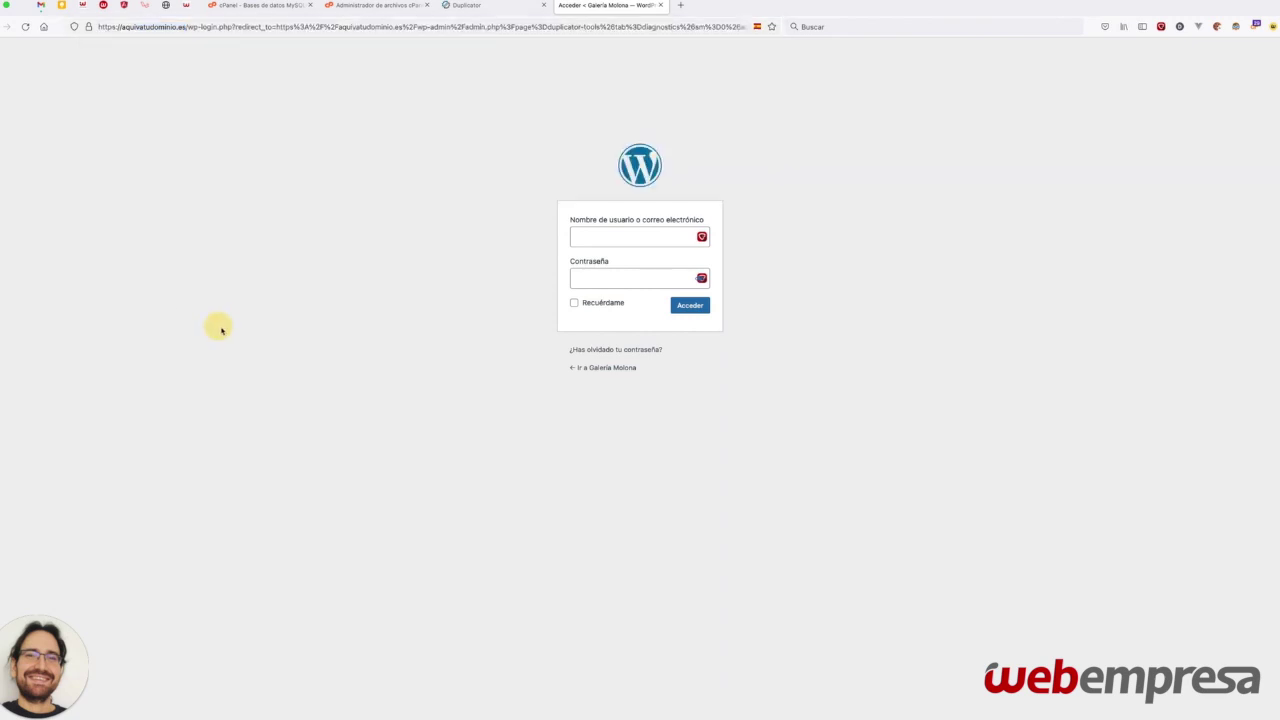
Step: Log in to the migrated site's WordPress admin with the administrator's username and account password
click(591, 235)
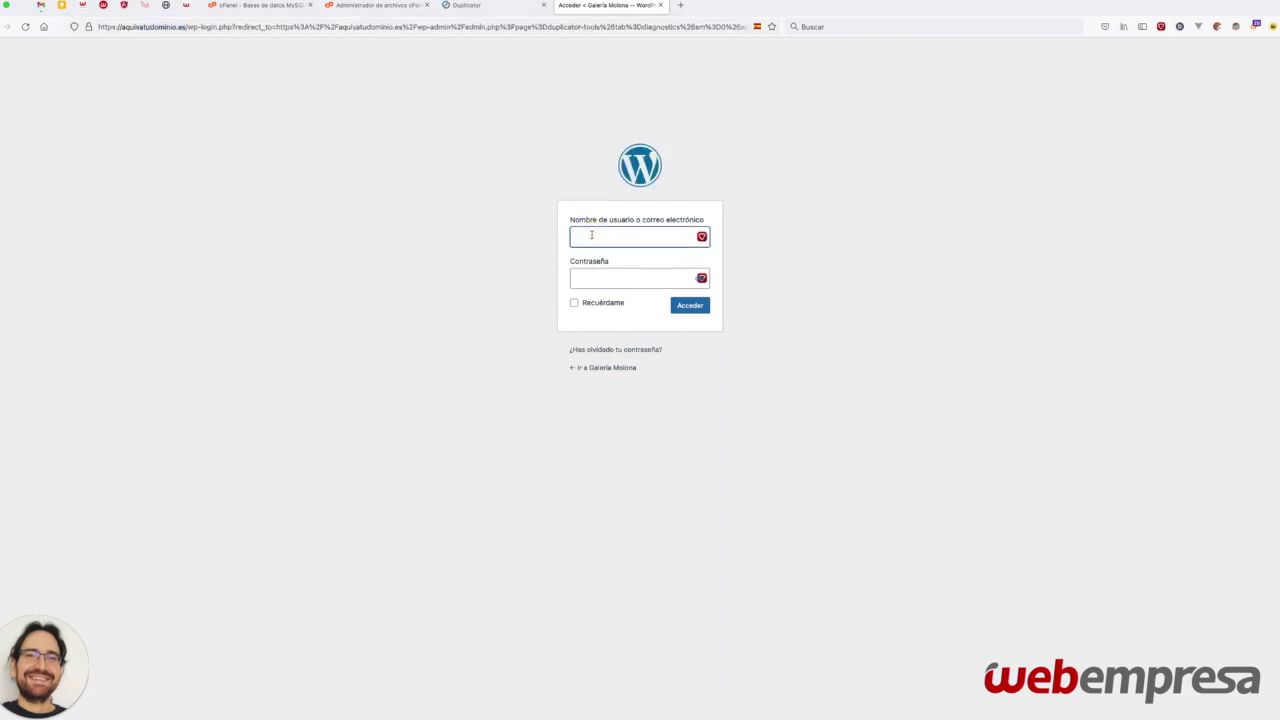
text(daniel)
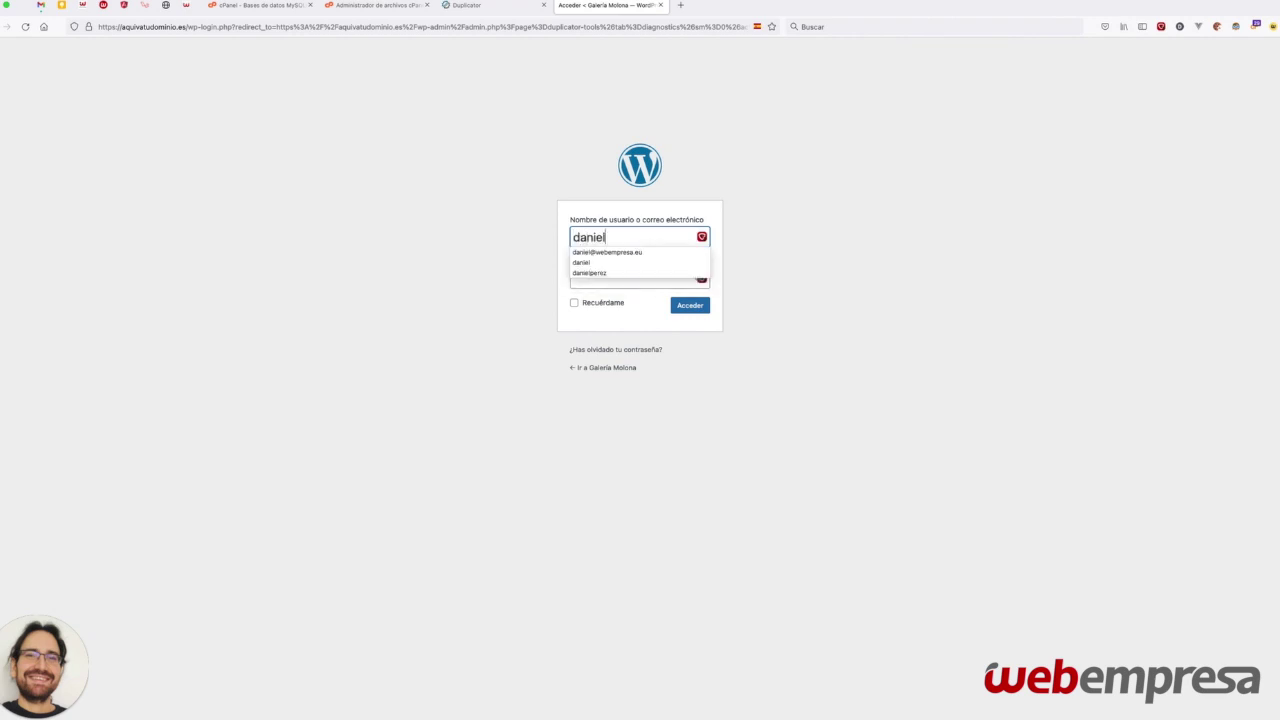
key(Tab)
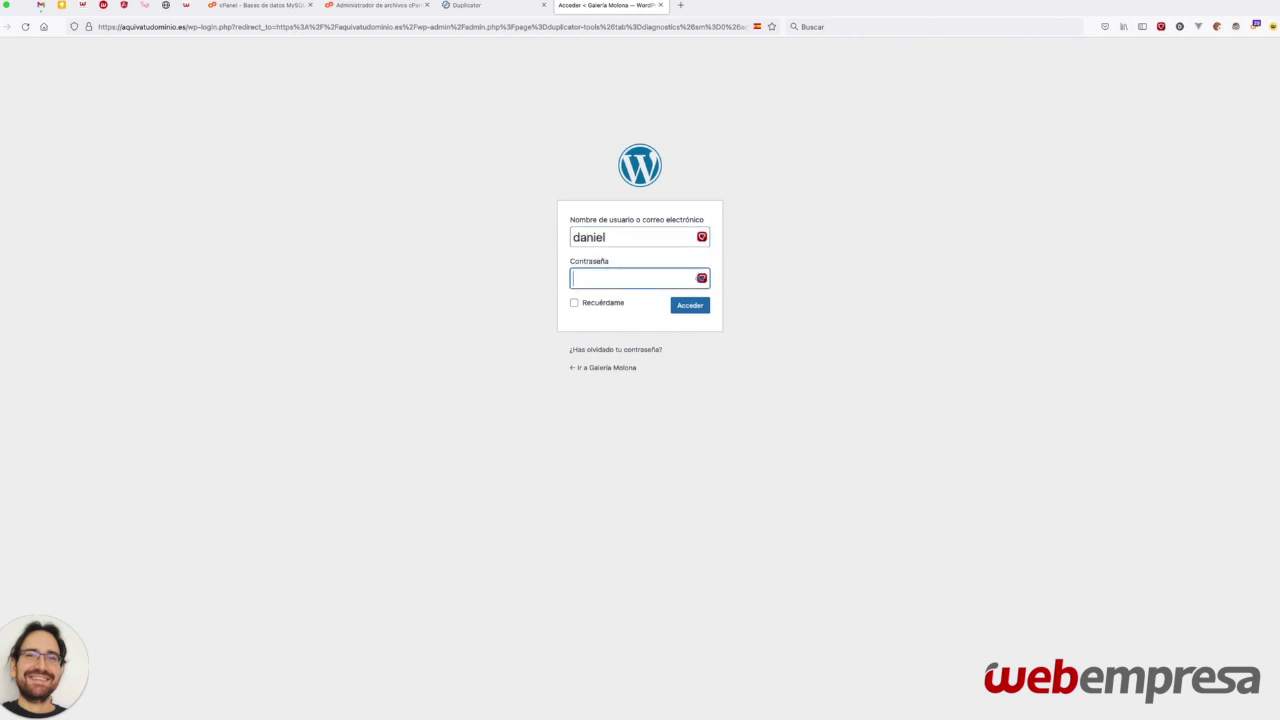
key(ctrl+v)
key(Return)
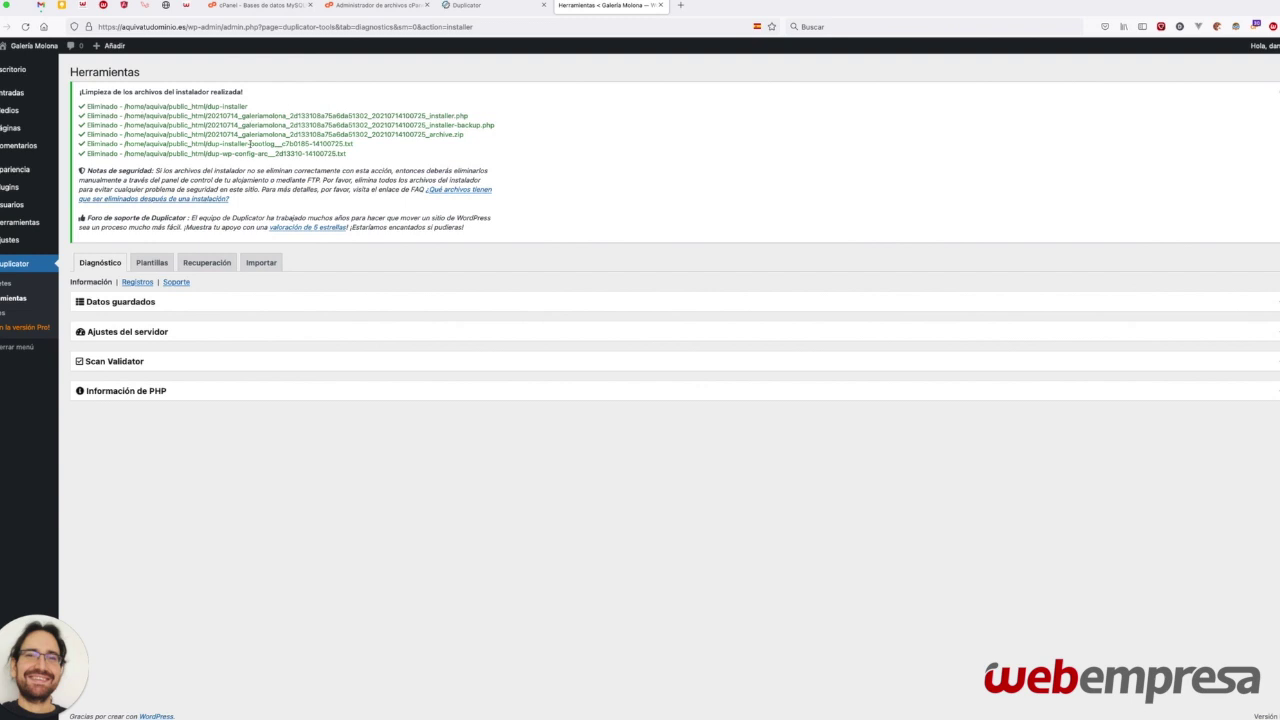
Step: Refresh the public_html listing in the cPanel file manager to check whether the installer files are gone
click(374, 6)
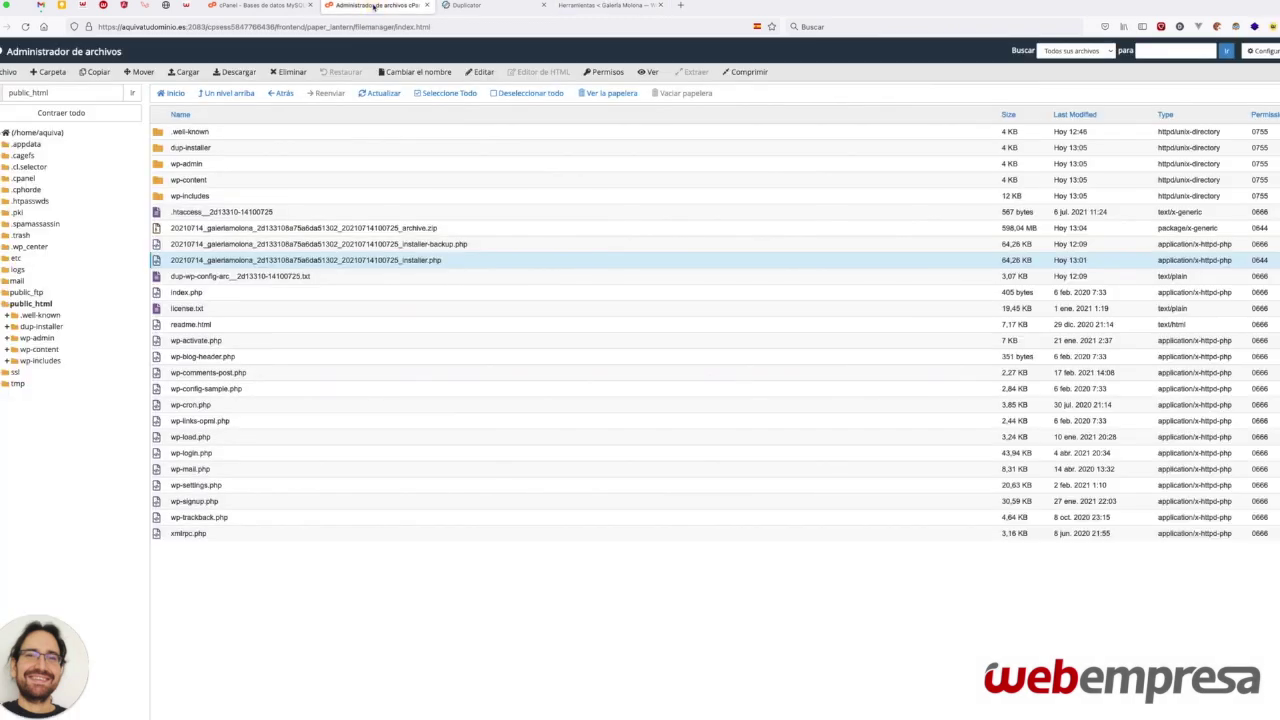
click(383, 95)
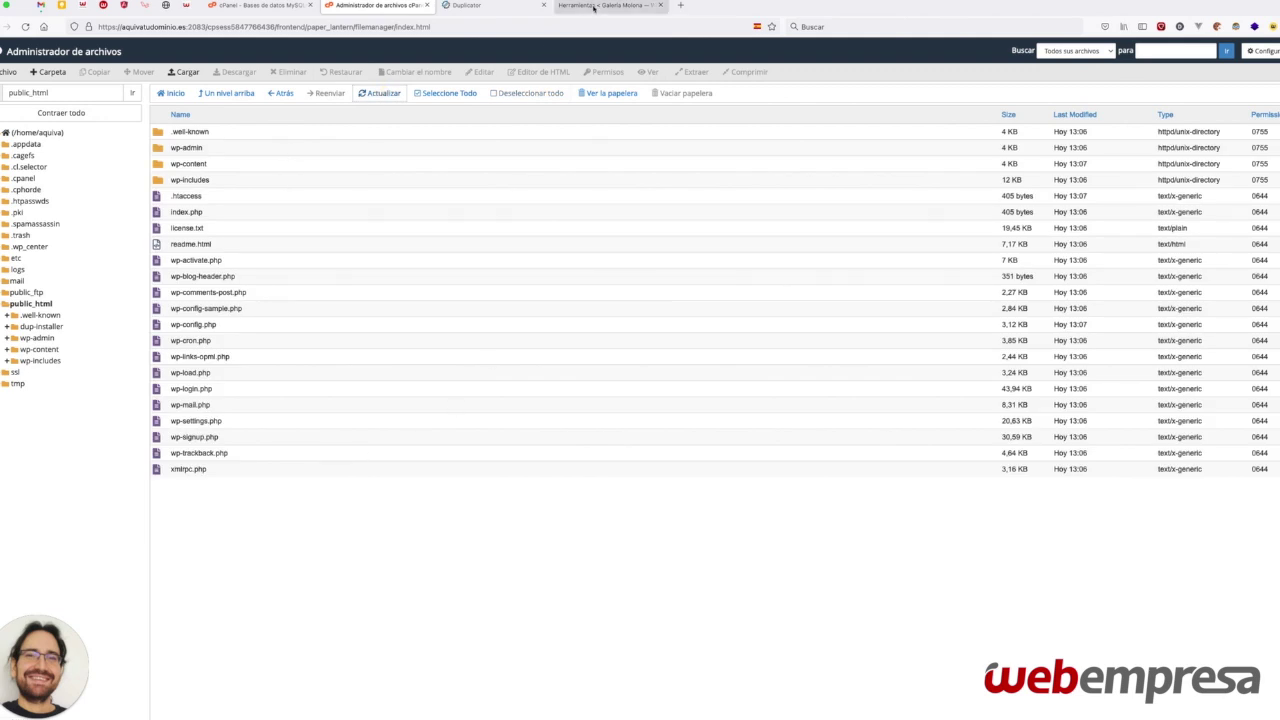
Step: Return to the migrated site's WordPress admin, open its dashboard, and visit the Galería Molona front page
click(593, 6)
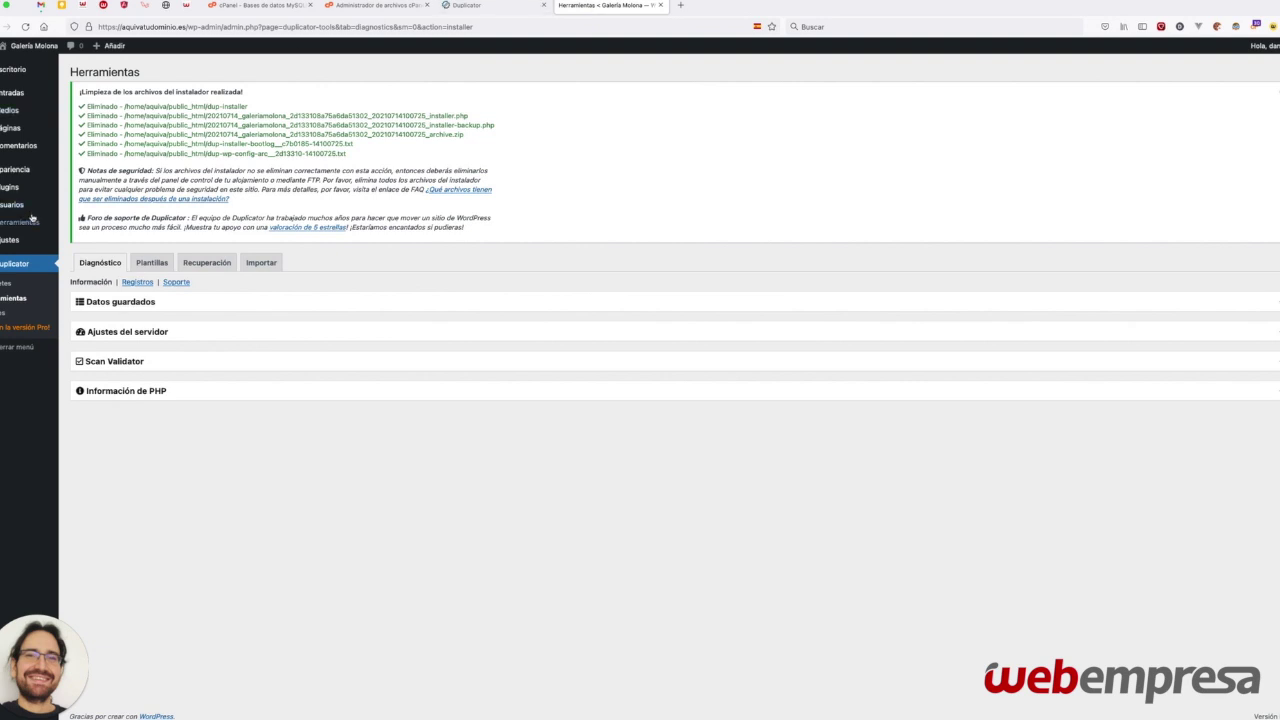
click(12, 72)
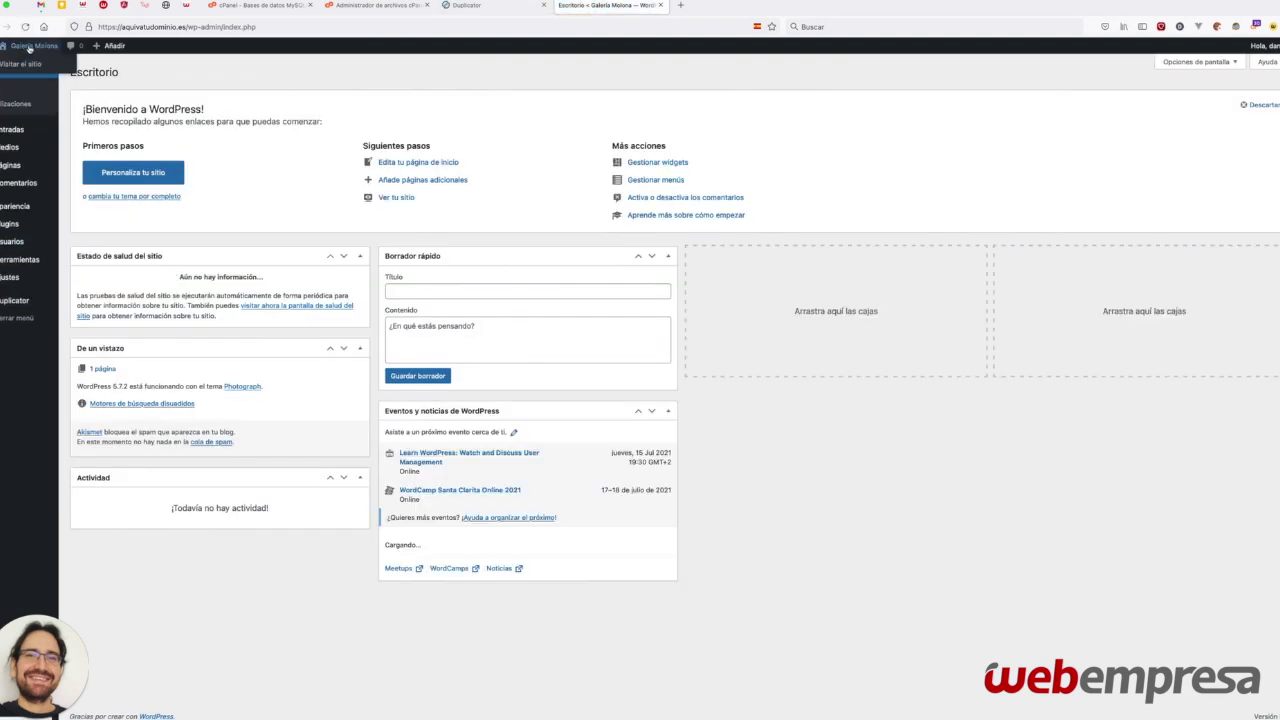
click(28, 65)
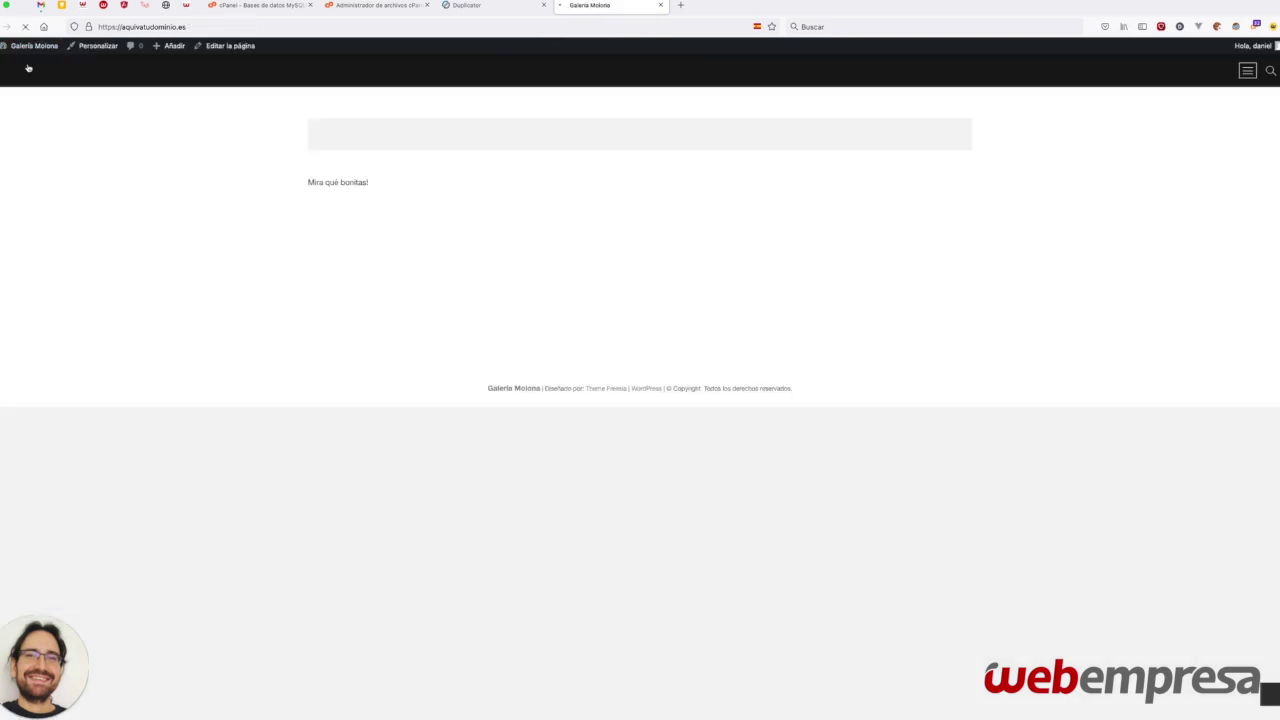